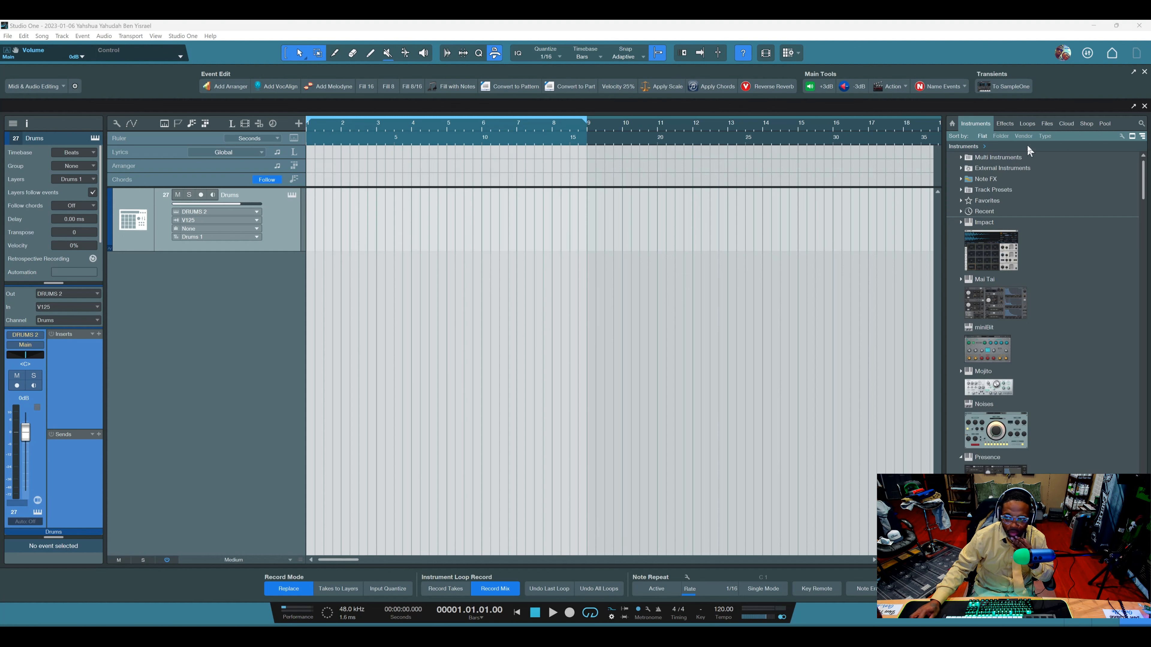
# Place the Bass 100 Droplevel D#M.wav loop from the Sample Magic bass folder at bar 1 on a new track.
pyautogui.click(1020, 125)
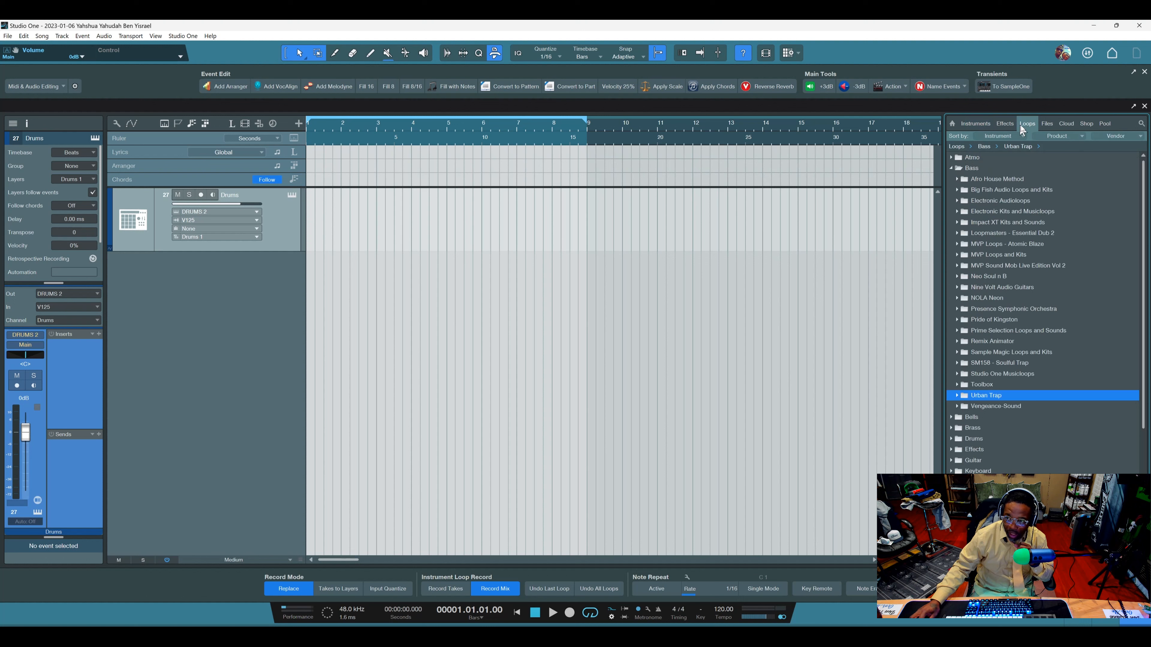
pyautogui.click(958, 211)
pyautogui.click(960, 234)
pyautogui.click(961, 243)
pyautogui.moveTo(998, 265); pyautogui.dragTo(321, 342)
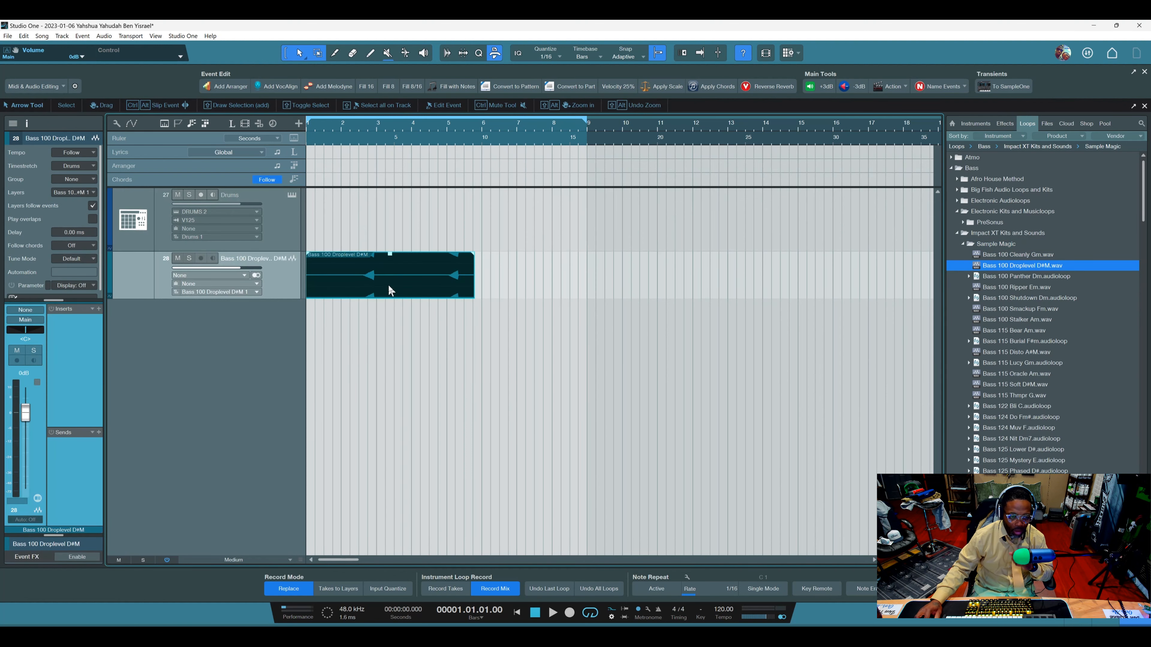
# Duplicate the bass event twice and add an arranger section over each of the three events.
pyautogui.press('d')
pyautogui.press('d')
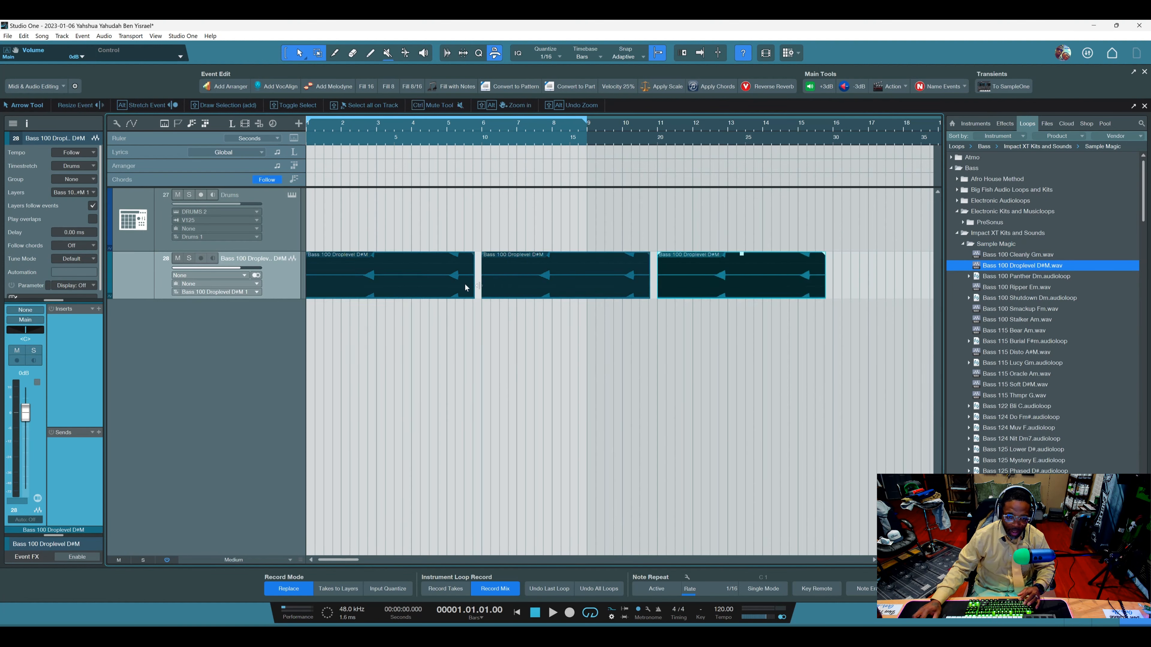
pyautogui.click(429, 287)
pyautogui.click(244, 86)
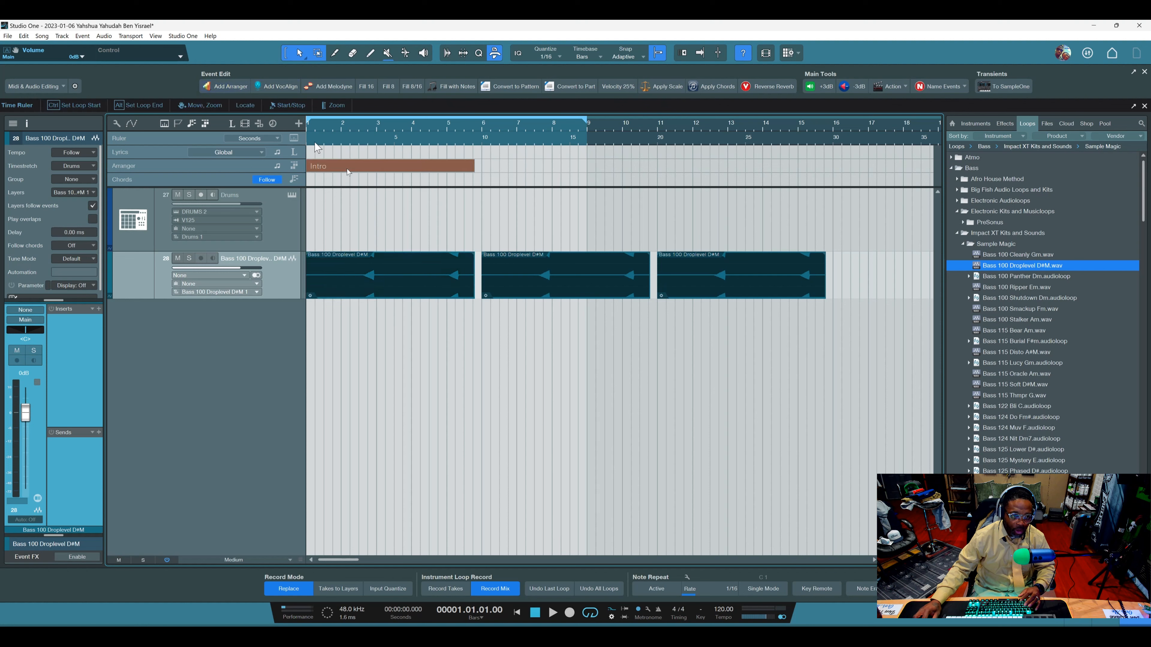
pyautogui.click(547, 283)
pyautogui.click(244, 82)
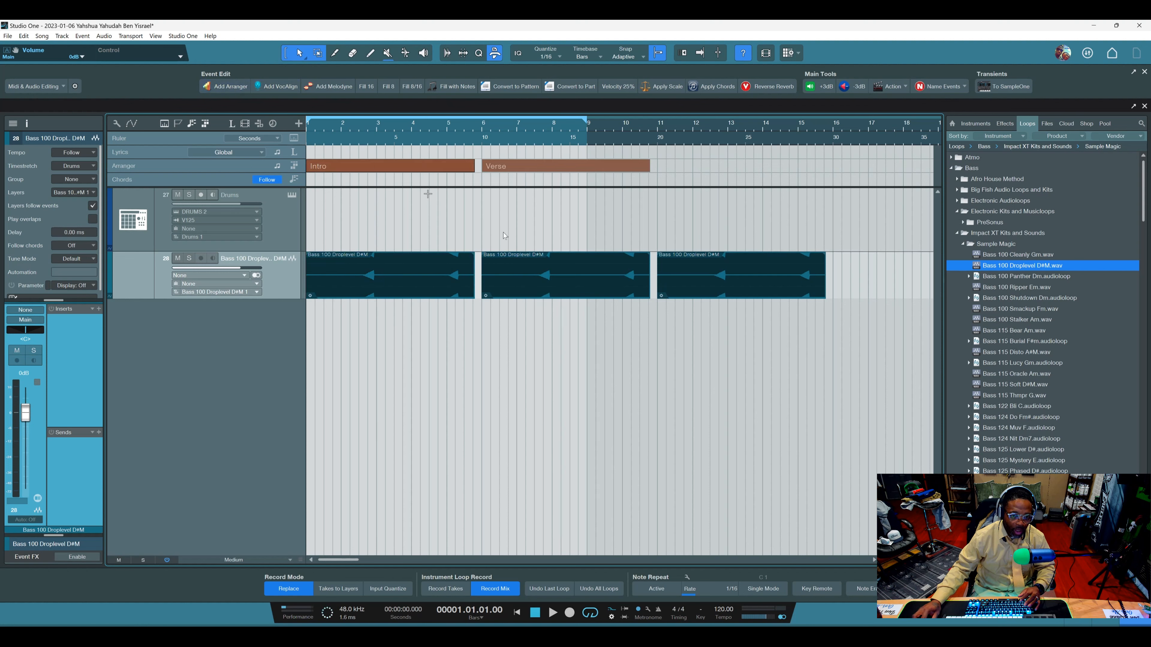
pyautogui.click(741, 295)
pyautogui.click(223, 88)
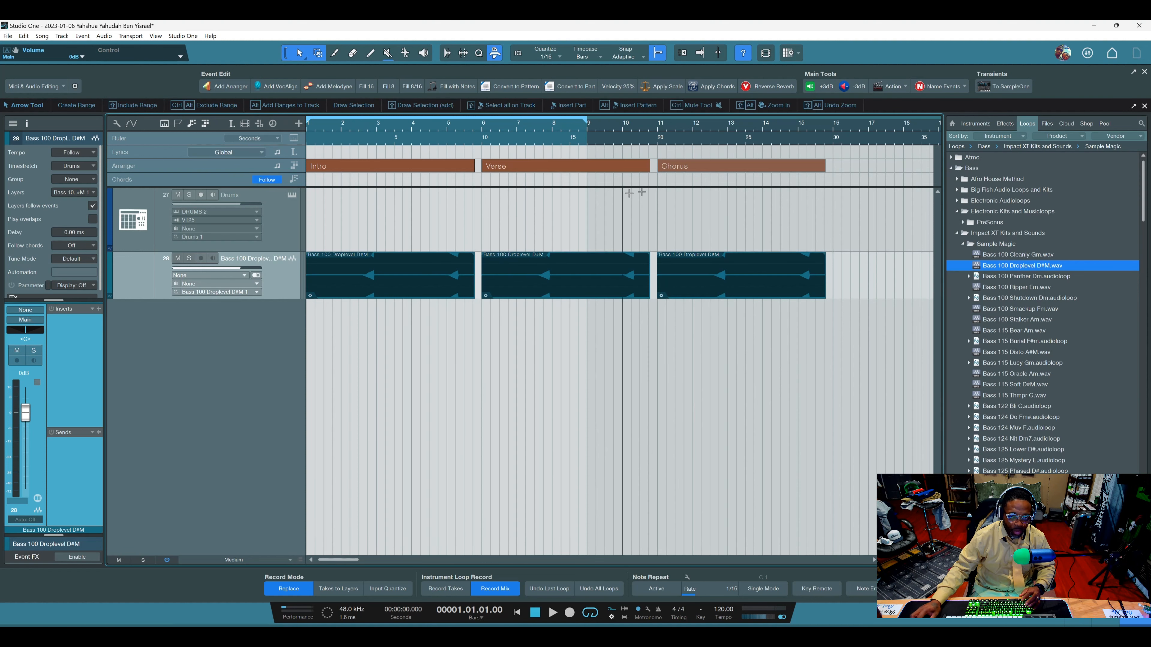
# Duplicate the Chorus arranger section, and undo the changes back to the single bass event without arranger sections.
pyautogui.click(704, 167)
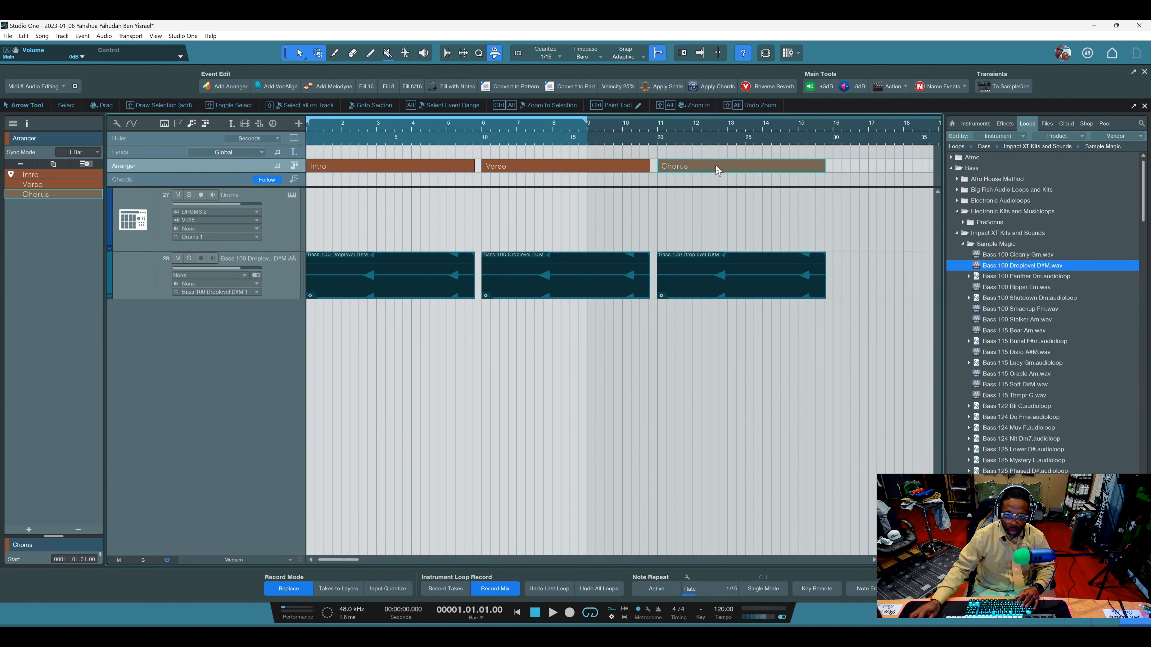
pyautogui.hotkey('ctrl', 'd')
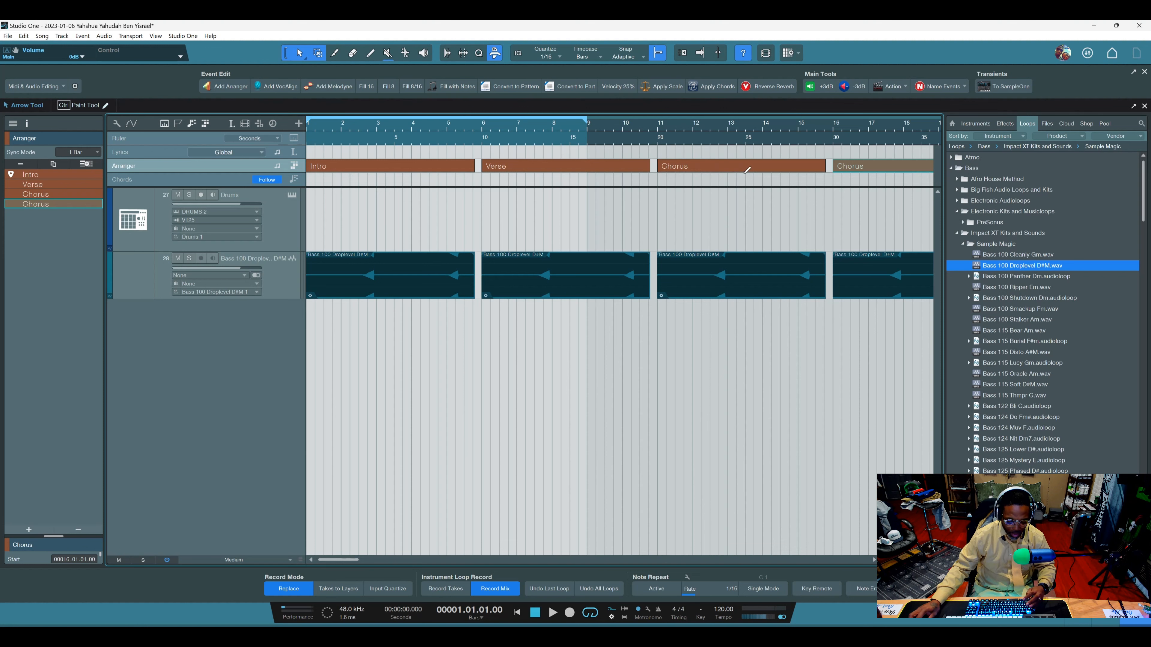
pyautogui.hotkey('ctrl', 'z')
pyautogui.hotkey('ctrl', 'z')
pyautogui.hotkey('ctrl', 'z')
pyautogui.hotkey('ctrl', 'z')
pyautogui.hotkey('ctrl', 'z')
pyautogui.hotkey('ctrl', 'z')
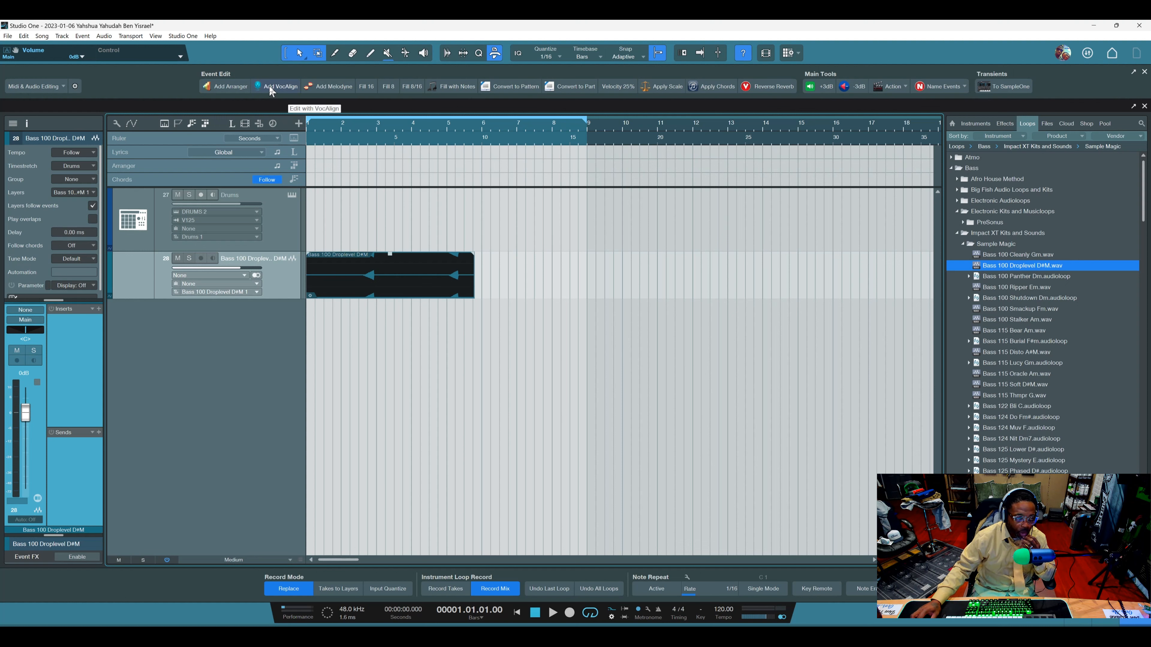
# Examine the audio operations available for the bass event.
pyautogui.rightClick(389, 288)
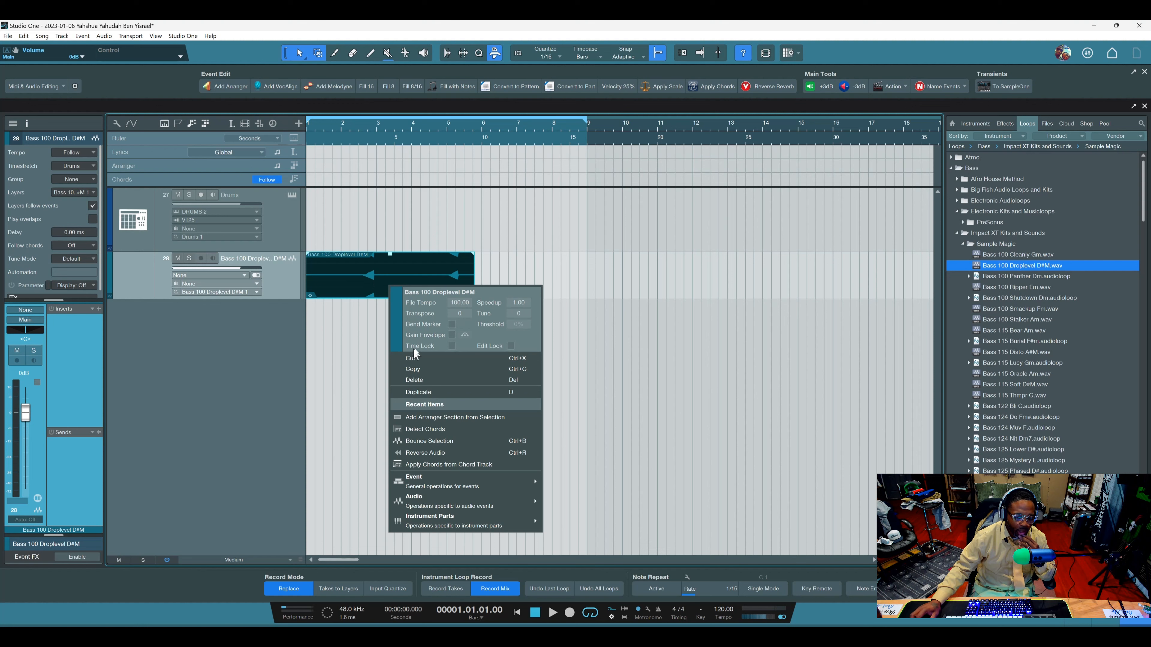
pyautogui.moveTo(458, 502)
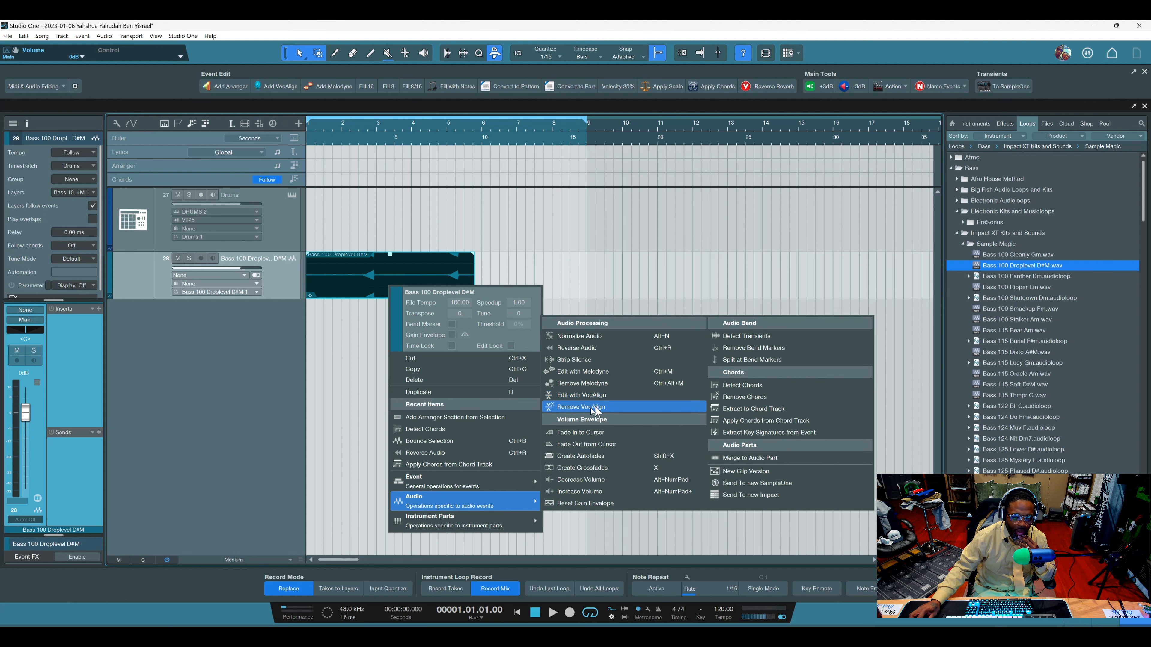
pyautogui.click(365, 431)
pyautogui.click(365, 431)
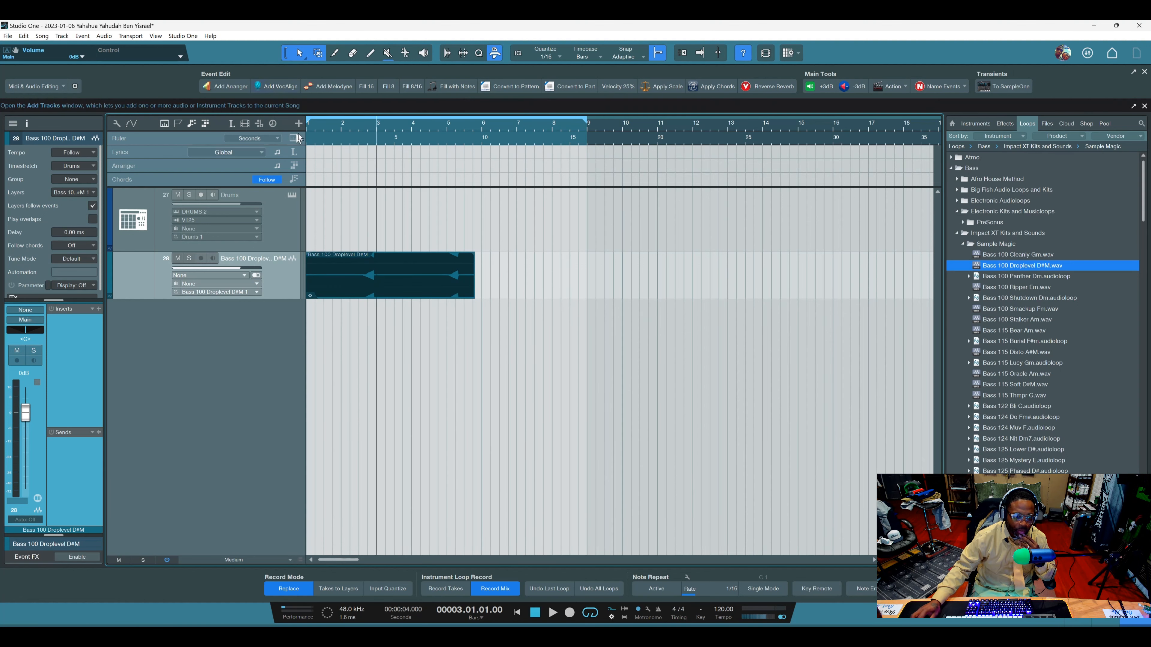
# Add VocAlign to the bass event, capture its audio as the Guide, and close the VocAlign editor.
pyautogui.click(365, 264)
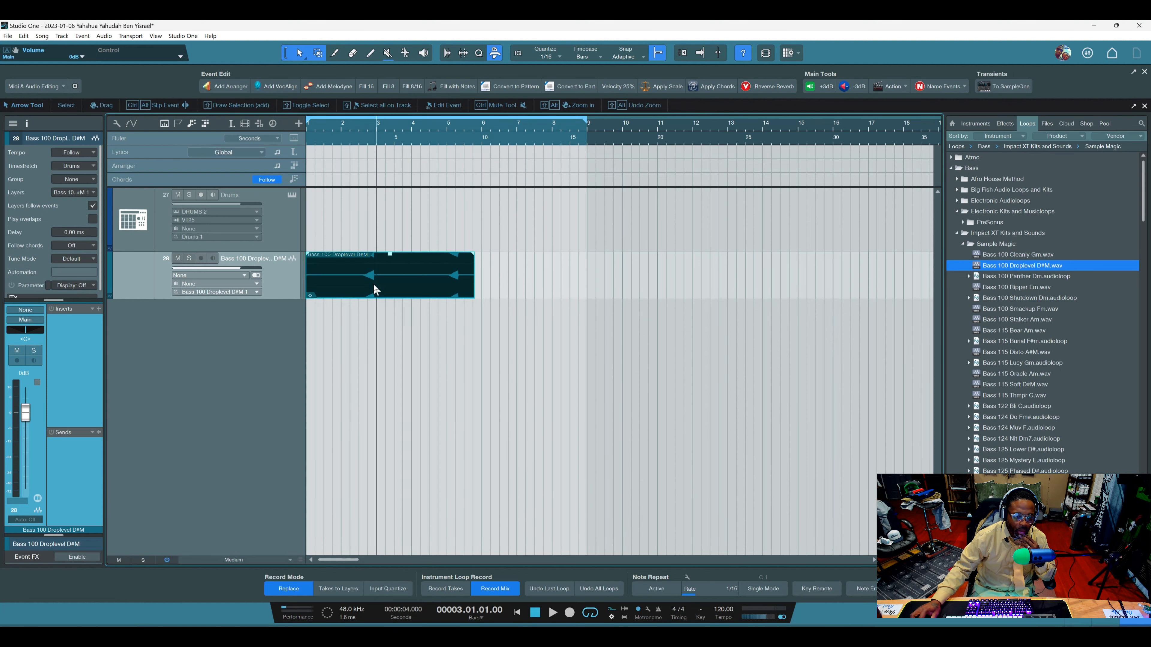
pyautogui.click(288, 86)
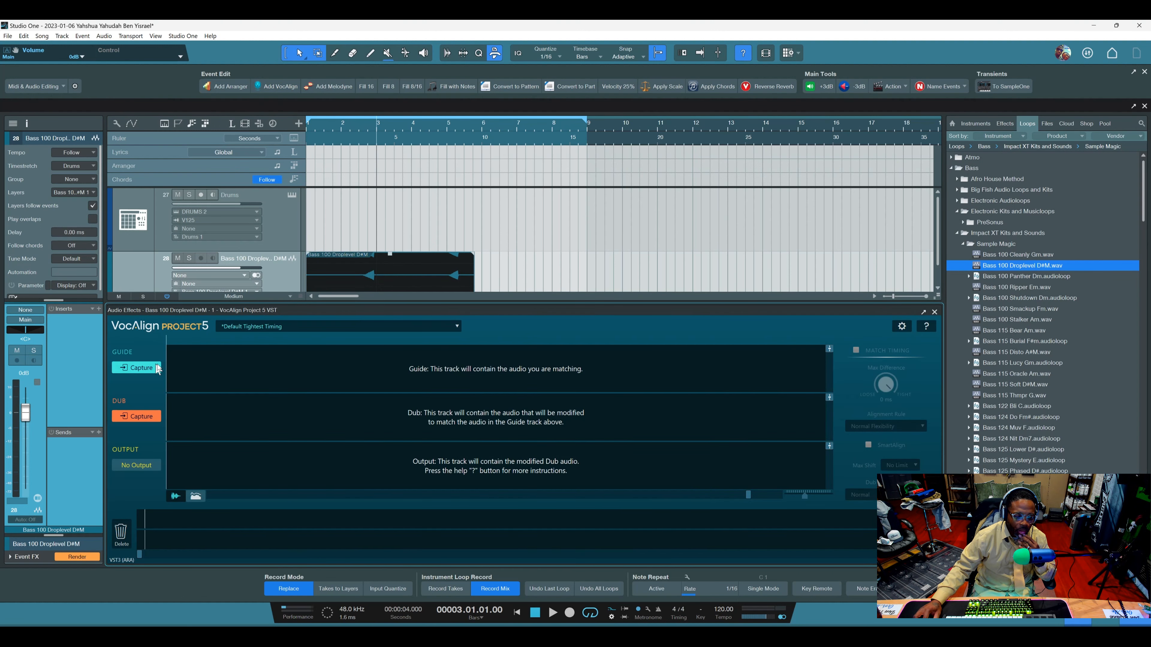
pyautogui.click(158, 368)
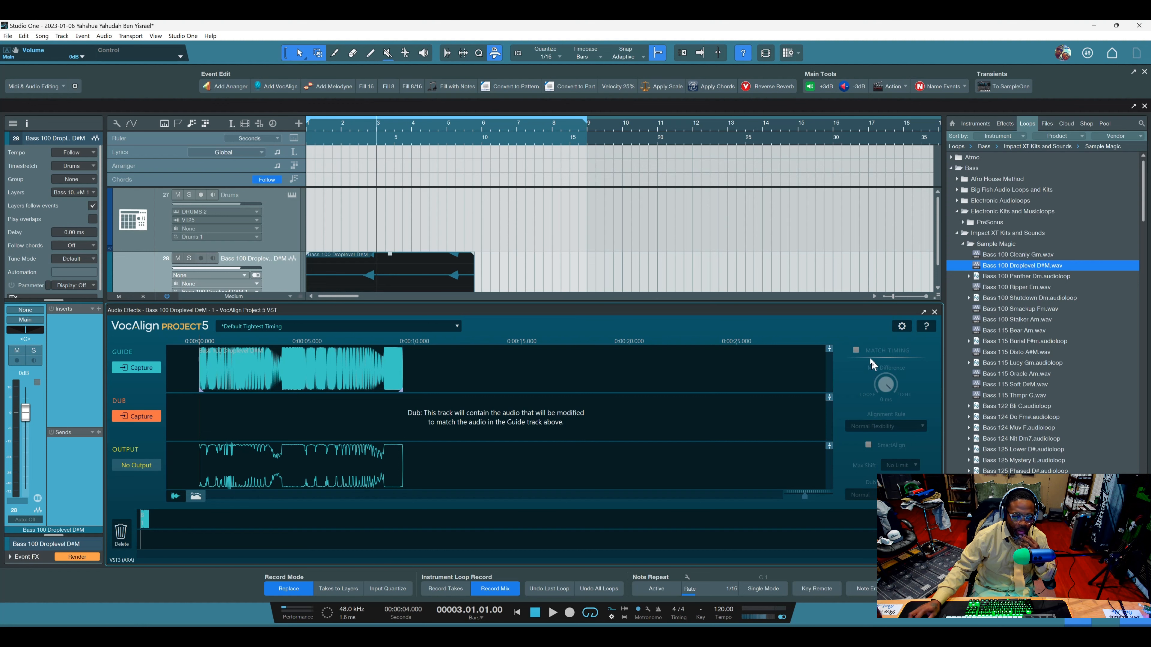
pyautogui.click(934, 312)
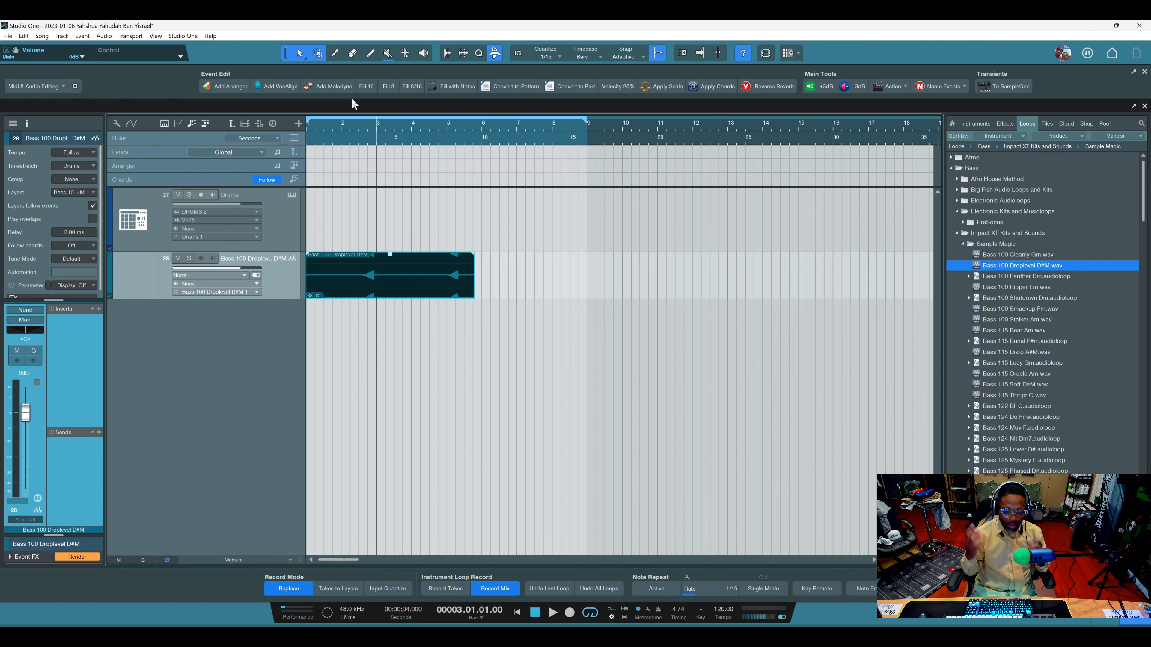
# View the list of available macro pages.
pyautogui.click(63, 87)
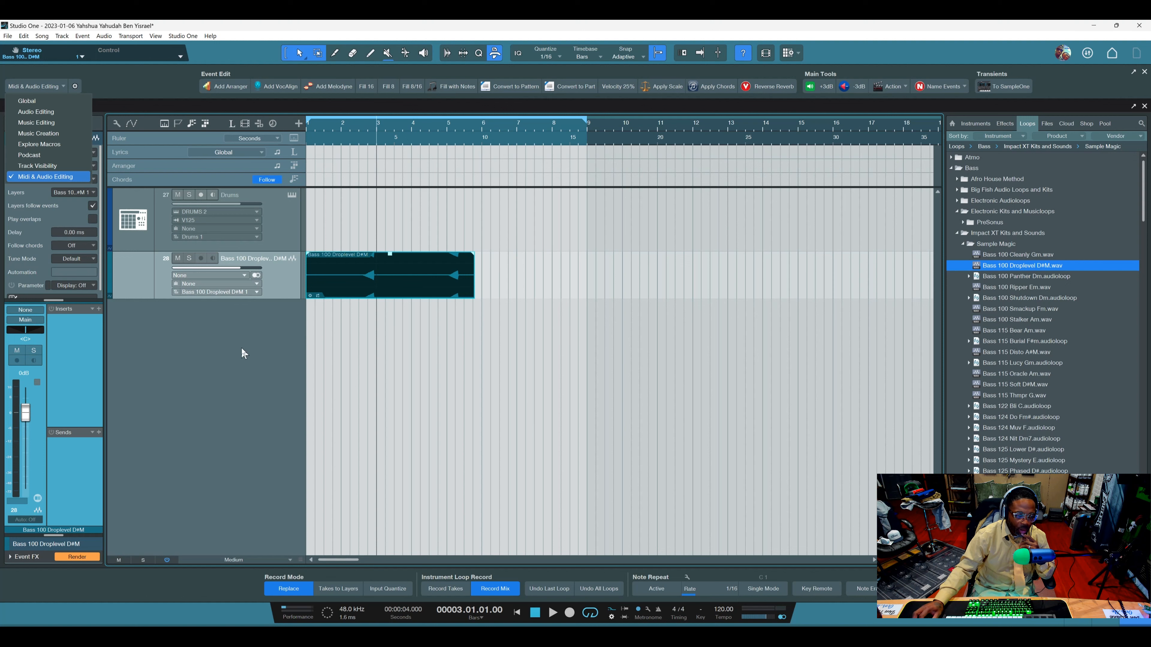
# Add the Presence preset Atmospher - Atlantis as a new instrument track and close the instrument window.
pyautogui.click(976, 124)
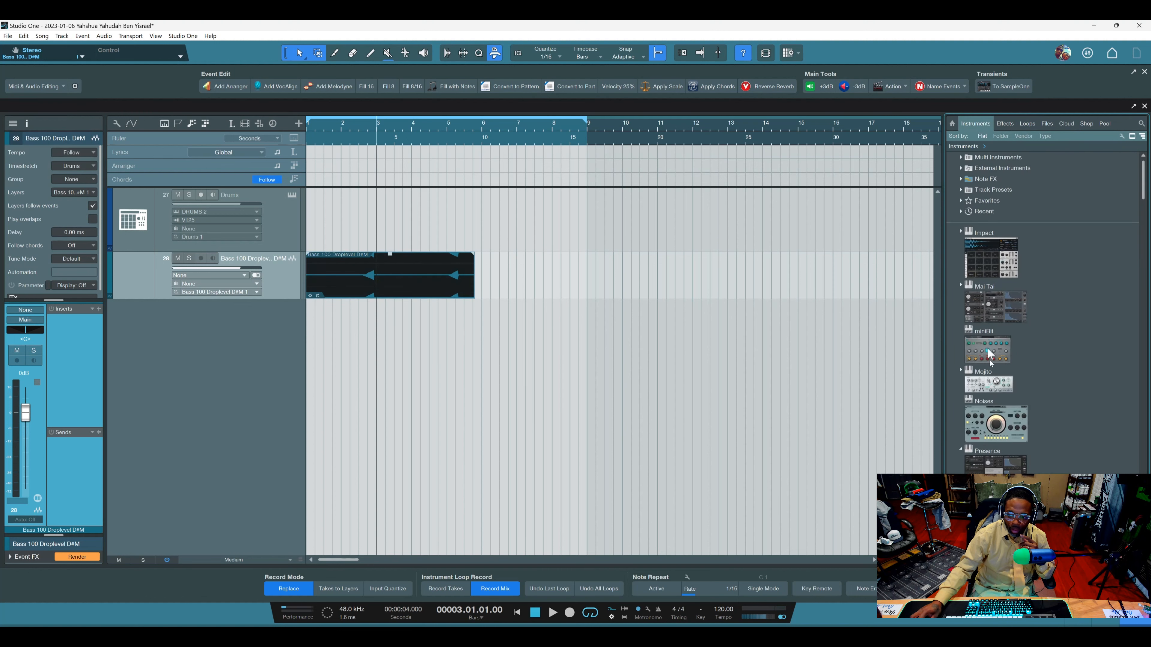
pyautogui.scroll(-3, 994, 470)
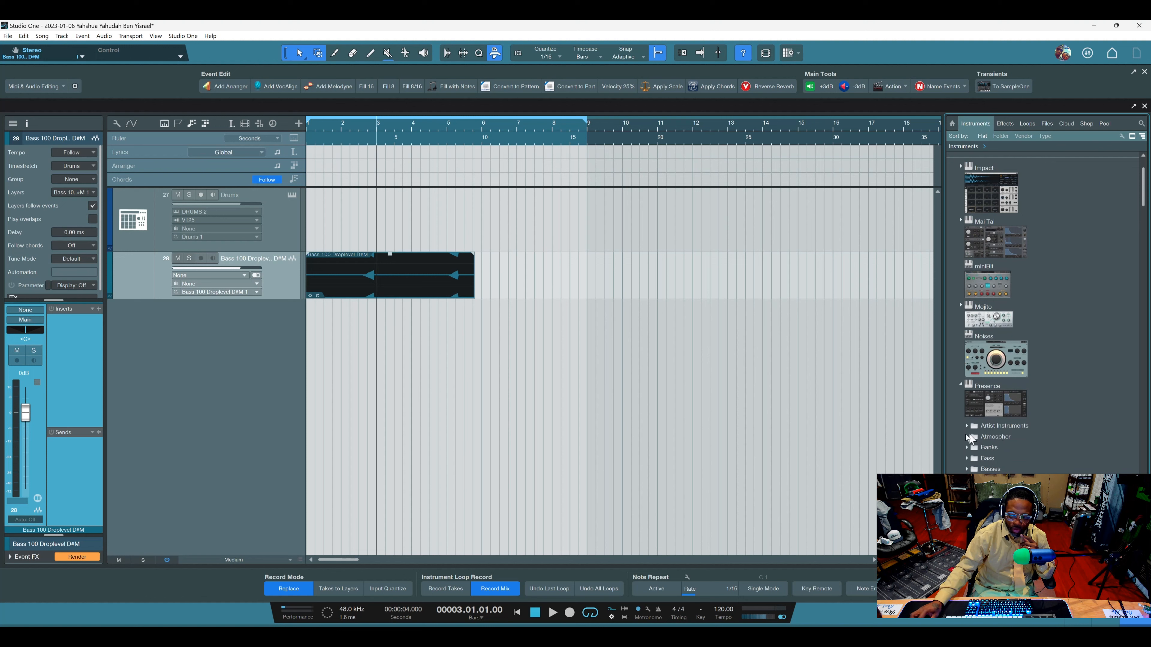
pyautogui.click(967, 437)
pyautogui.moveTo(992, 447); pyautogui.dragTo(202, 363)
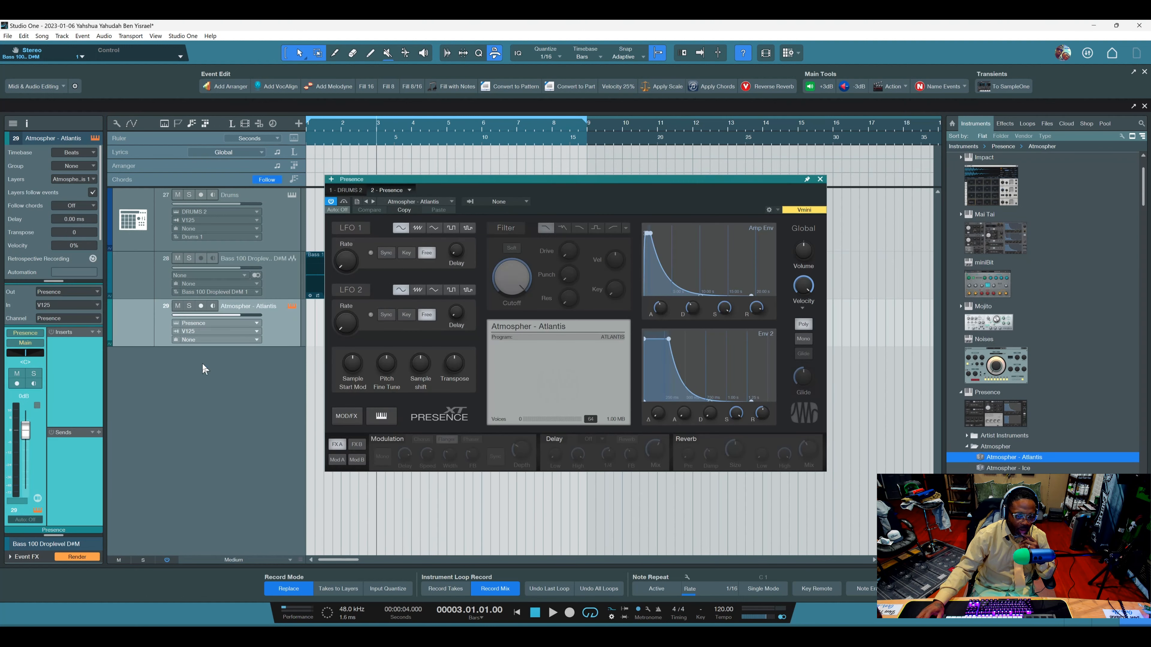
pyautogui.click(822, 178)
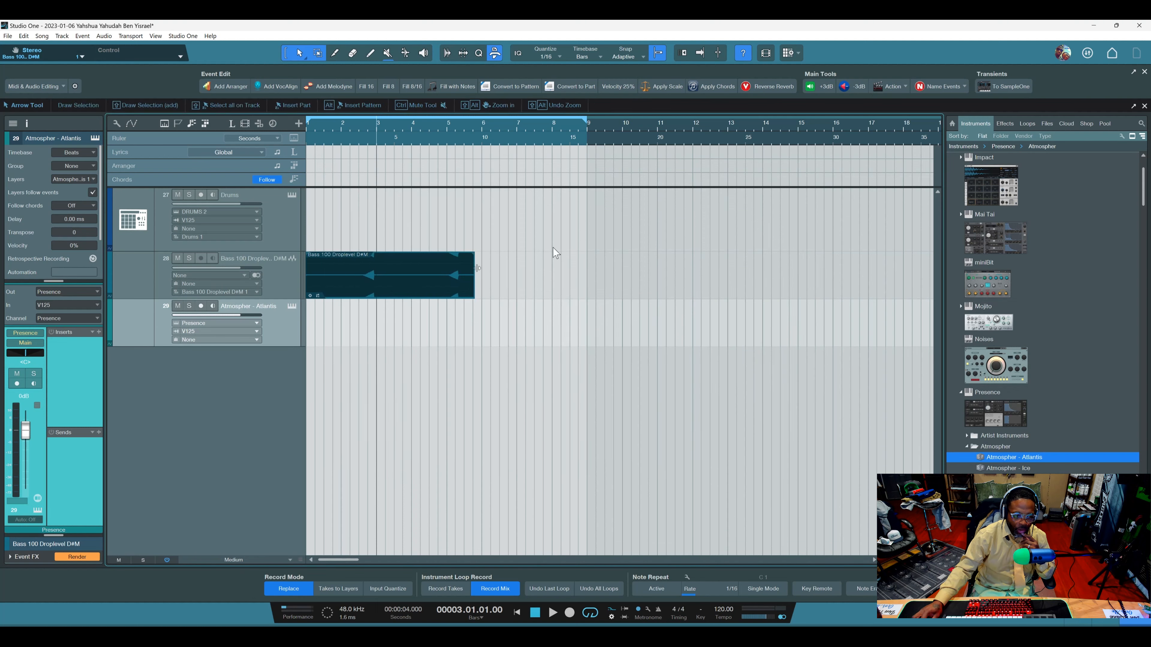
# Delete the bass event and paint an empty instrument part from bar 1 to bar 9 on the Atmospher - Atlantis track.
pyautogui.click(398, 286)
pyautogui.press('Delete')
pyautogui.rightClick(433, 357)
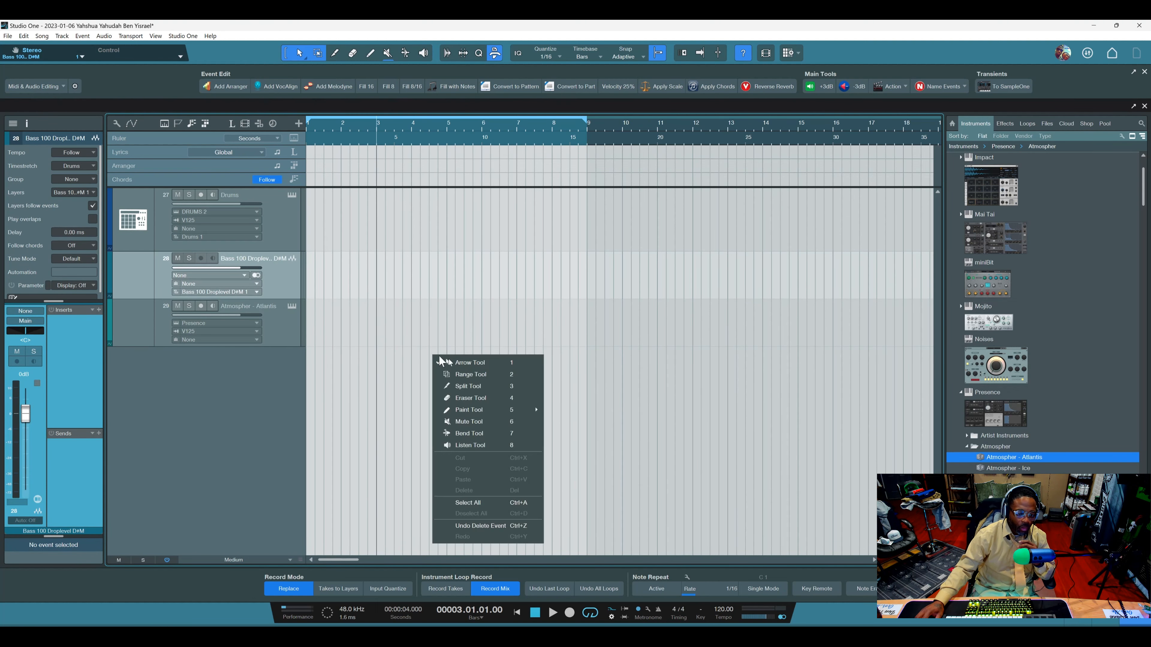
pyautogui.click(470, 406)
pyautogui.moveTo(309, 324); pyautogui.dragTo(587, 325)
pyautogui.rightClick(614, 384)
pyautogui.click(646, 395)
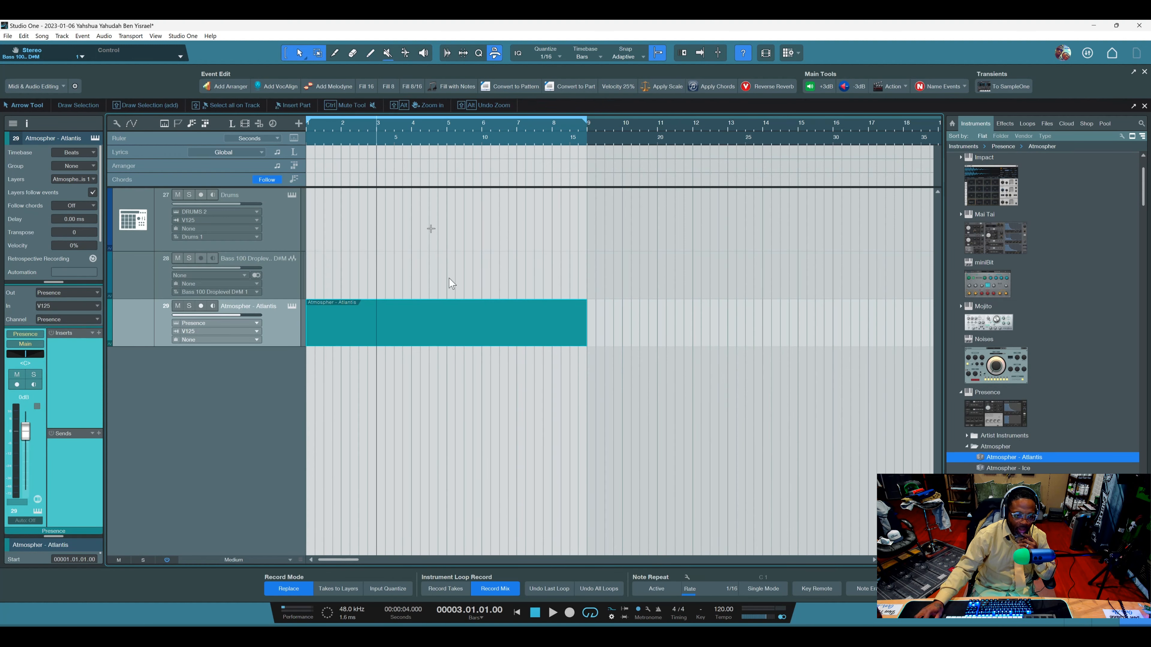
# Try the Fill 16, Fill 8 and Fill 8/16 macros on the Atmospher - Atlantis part and undo the generated notes.
pyautogui.click(363, 87)
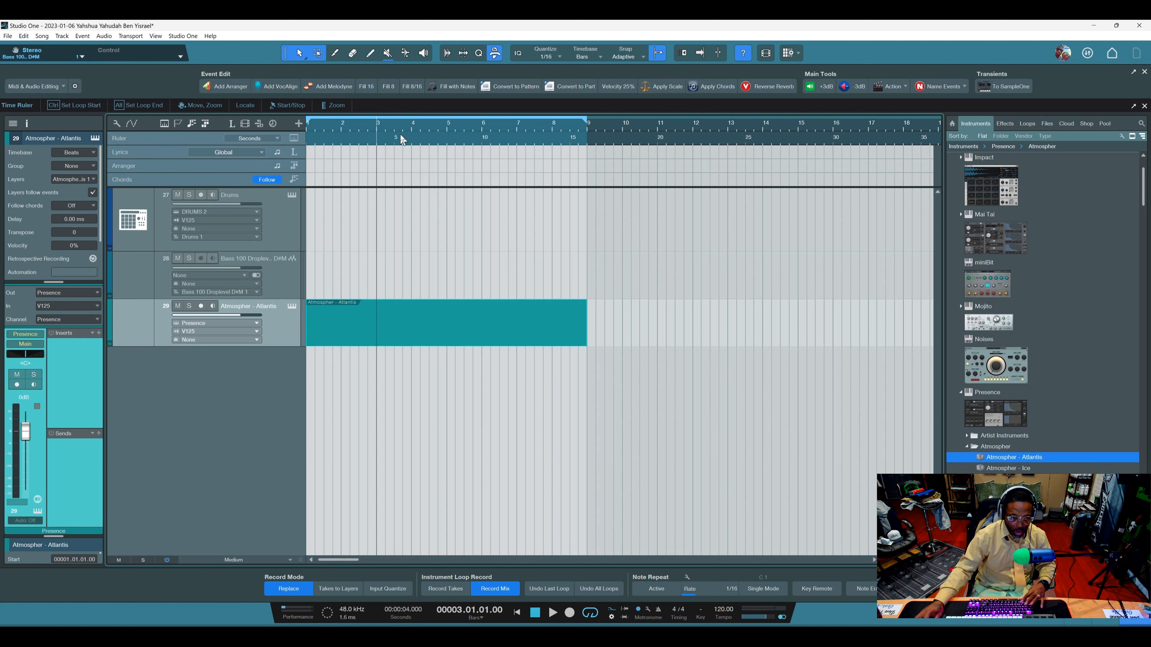
pyautogui.click(390, 83)
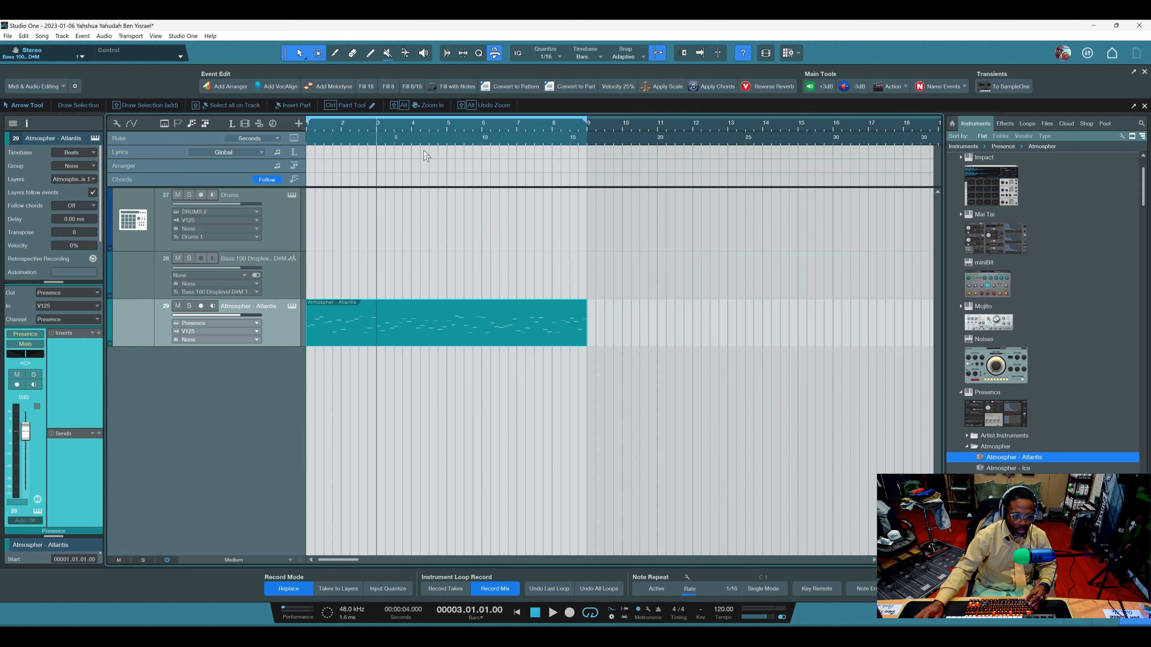
pyautogui.click(413, 88)
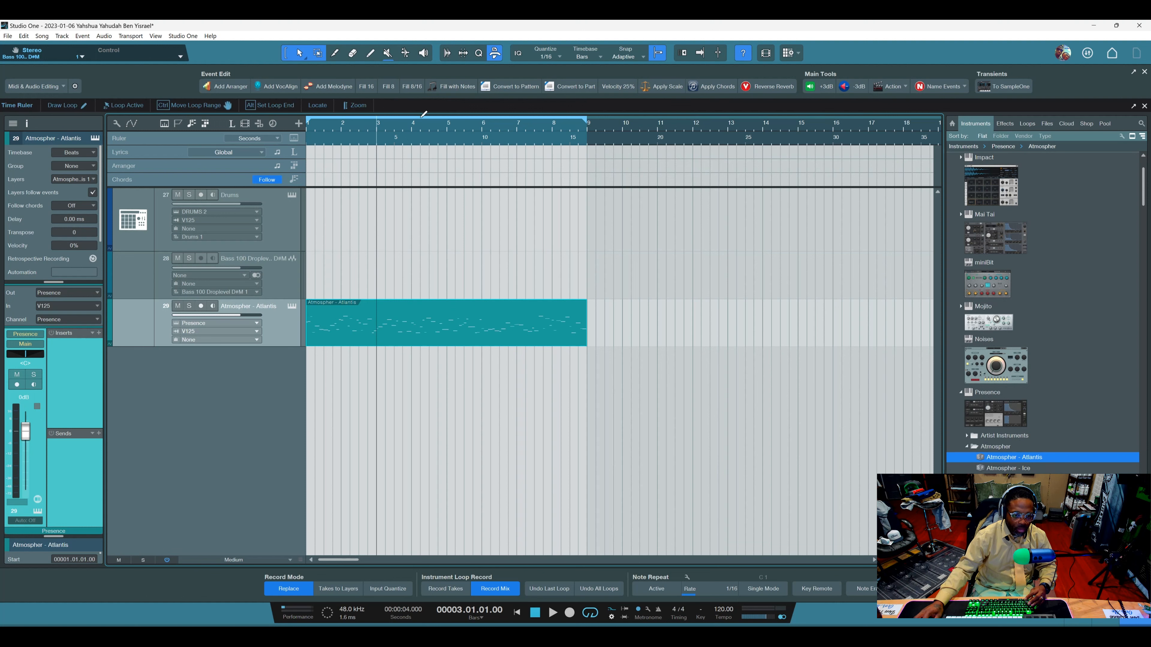
pyautogui.hotkey('ctrl', 'z')
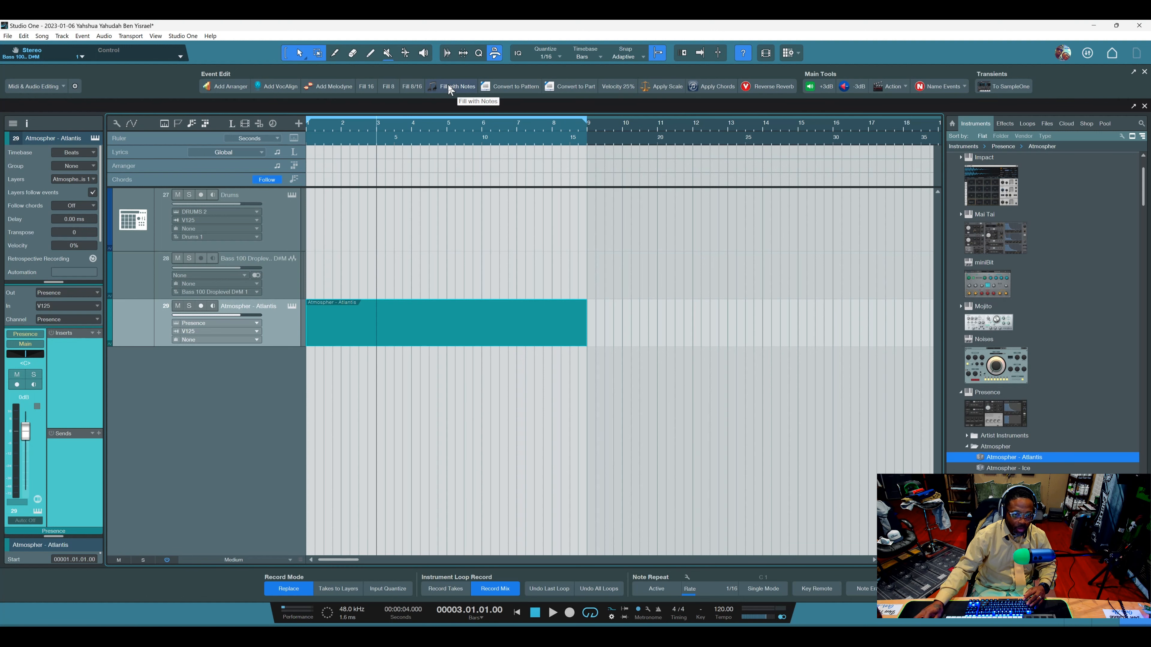
# Try Fill with Notes on the whole part with 1/4 steps, pitch range D 2 to D 4 and 81% velocity, and undo it.
pyautogui.click(448, 84)
pyautogui.moveTo(576, 160); pyautogui.dragTo(791, 152)
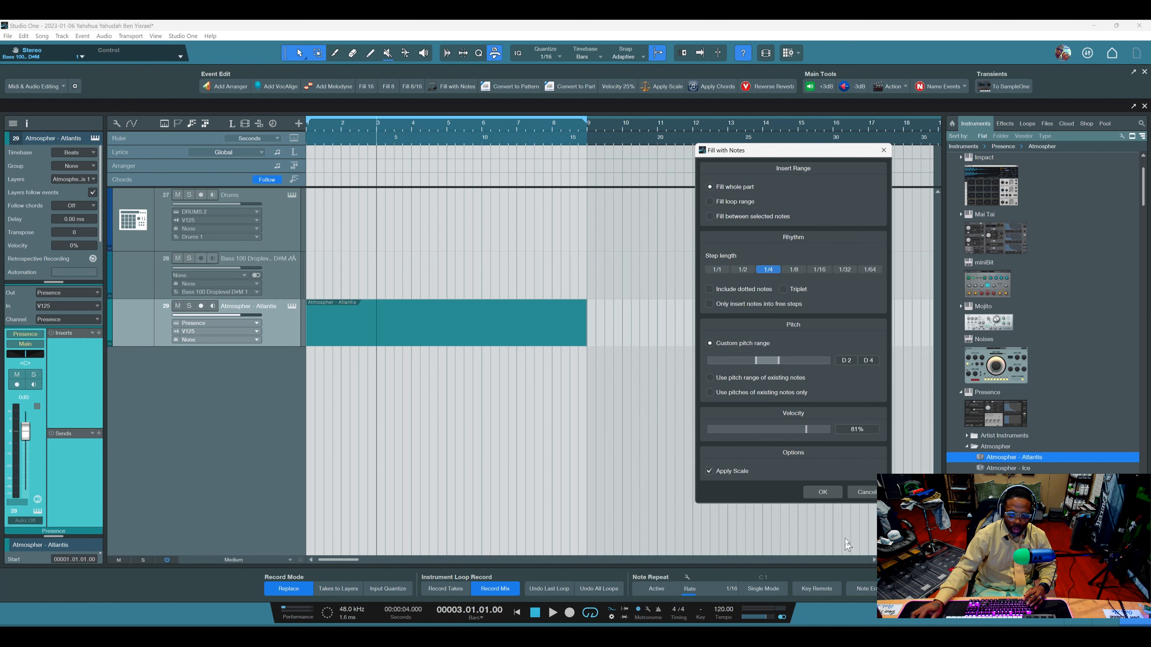
pyautogui.click(822, 494)
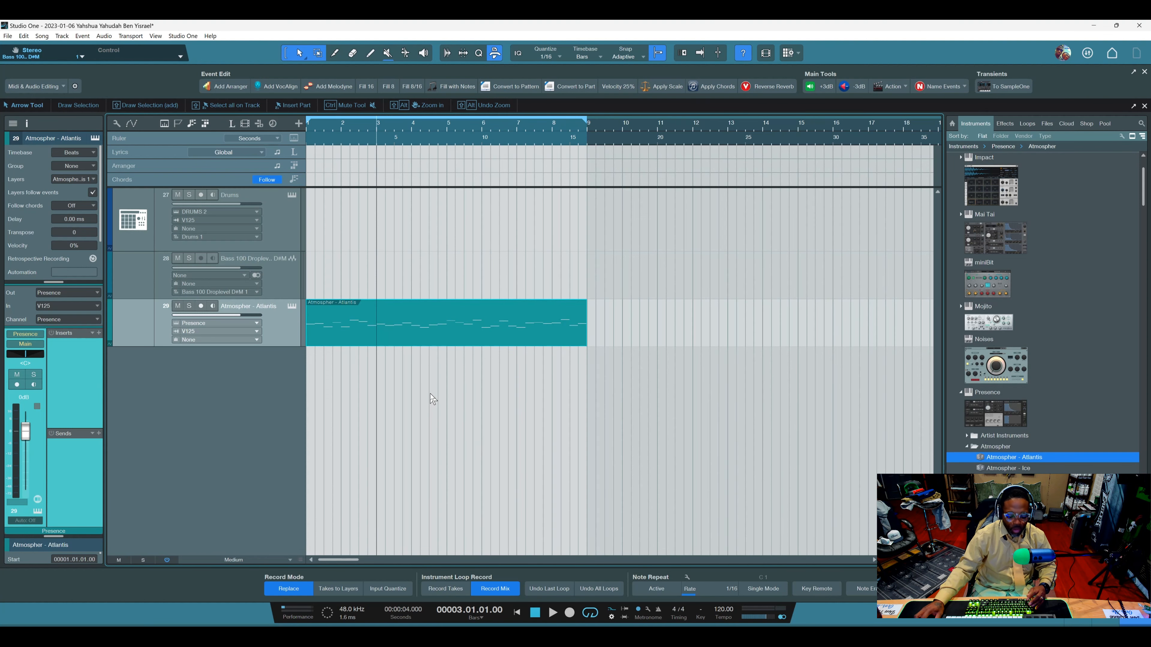
pyautogui.hotkey('ctrl', 'z')
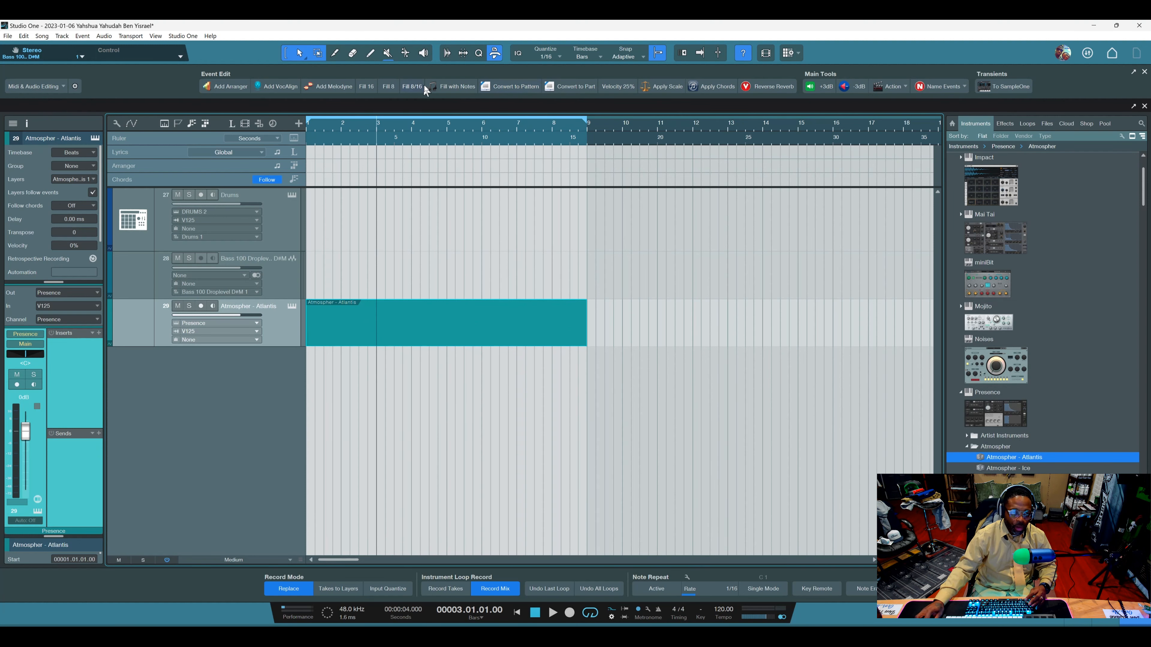
# Fill the whole Atmospher - Atlantis part with 1/4-step notes from D 2 to D 4 at 81% velocity, with Apply Scale on.
pyautogui.click(446, 87)
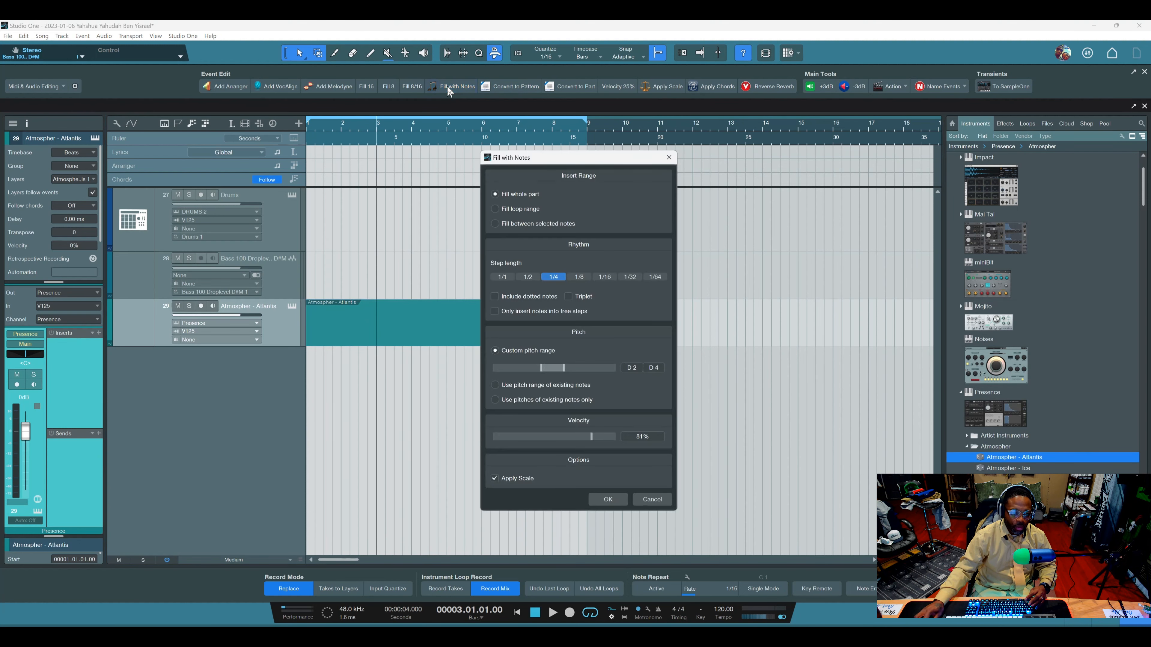
pyautogui.click(610, 495)
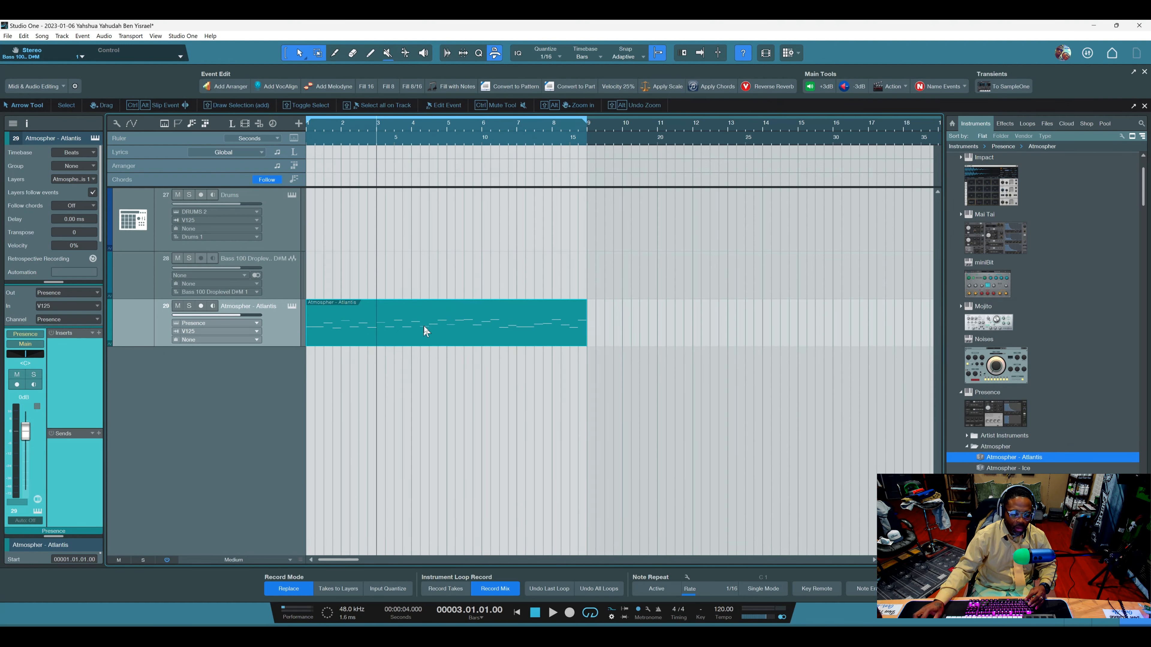
# Convert the filled Atmospher - Atlantis part to a pattern, open it for editing and enlarge the pattern editor.
pyautogui.click(515, 86)
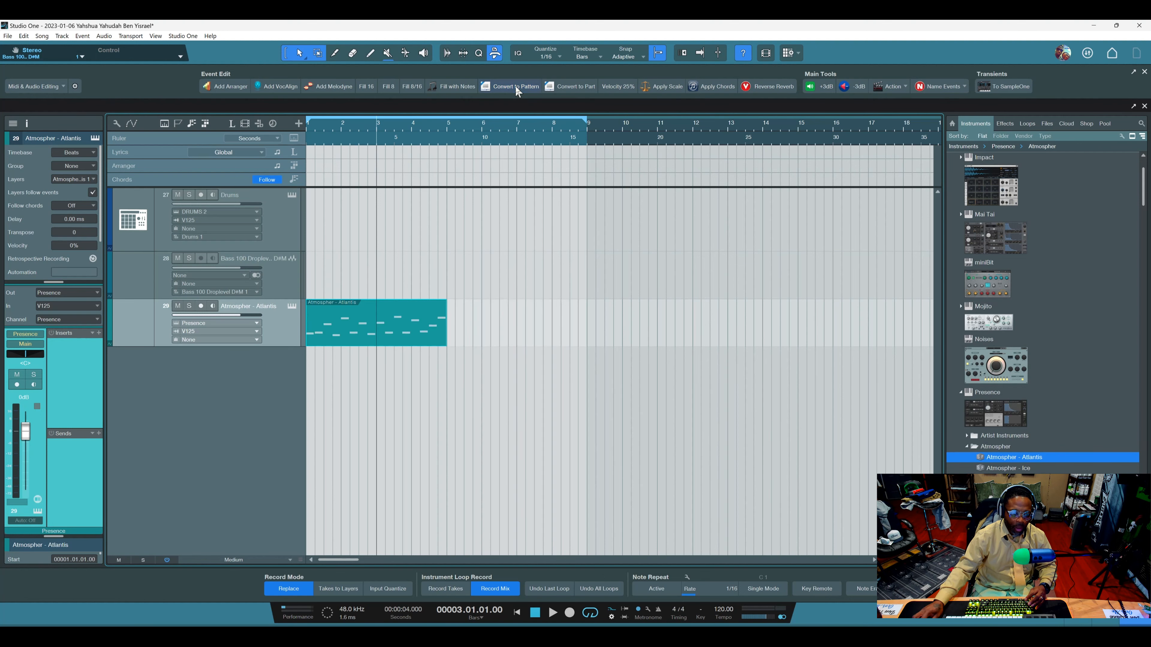
pyautogui.doubleClick(371, 334)
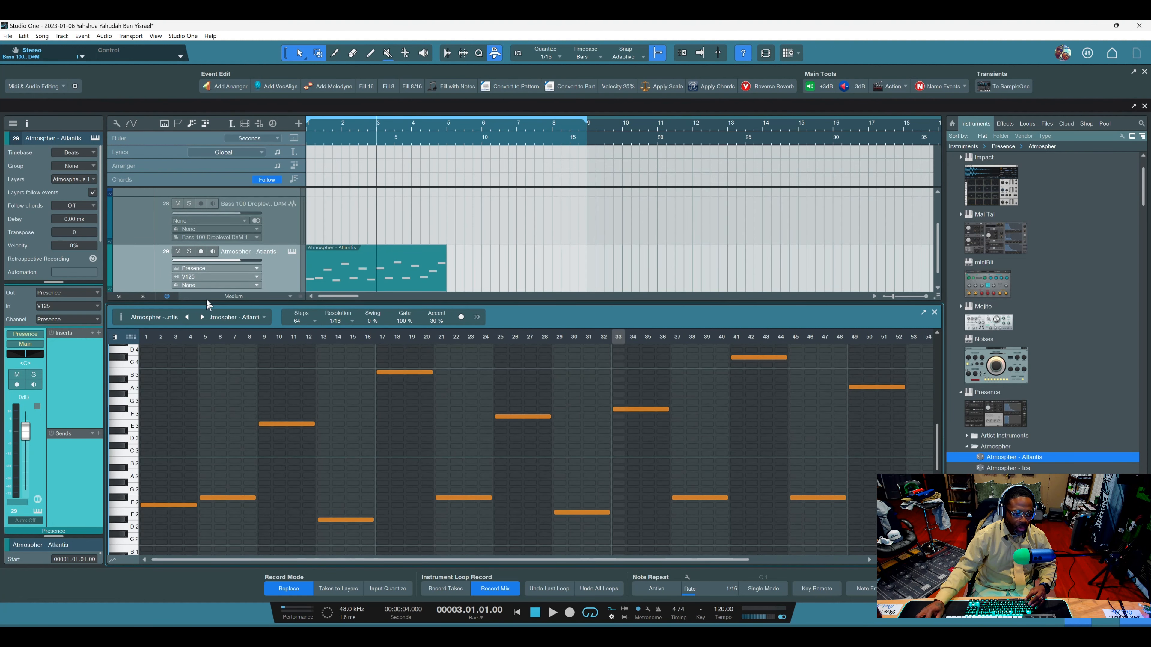
pyautogui.moveTo(206, 299); pyautogui.dragTo(209, 181)
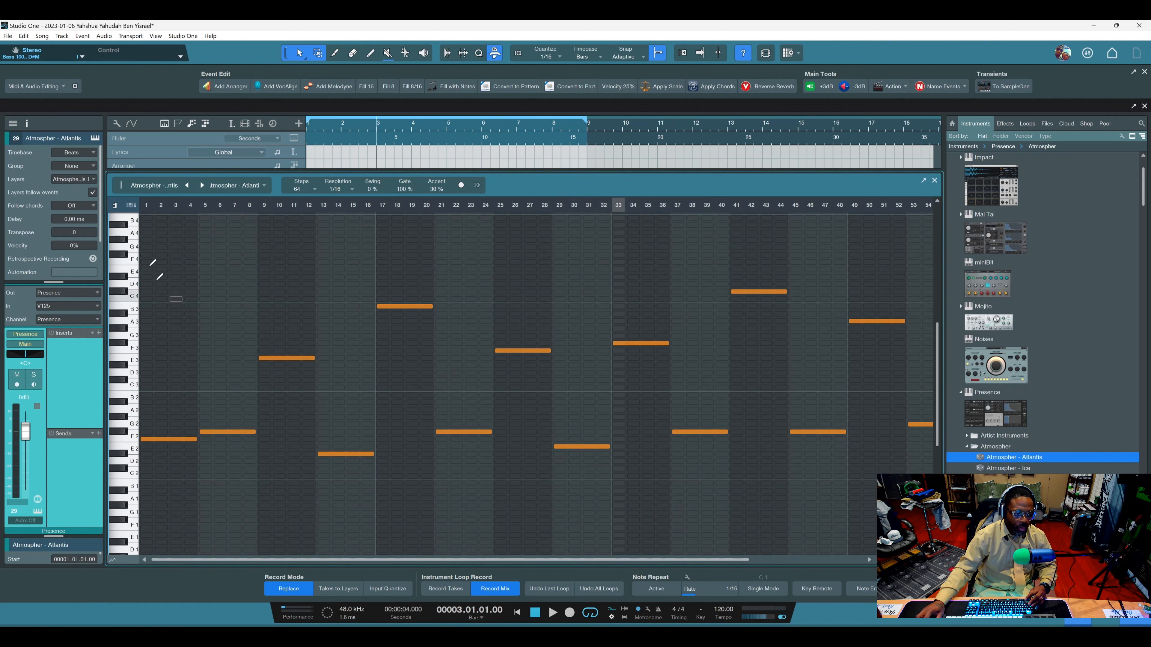
pyautogui.click(411, 284)
pyautogui.click(412, 284)
pyautogui.click(323, 262)
pyautogui.click(279, 269)
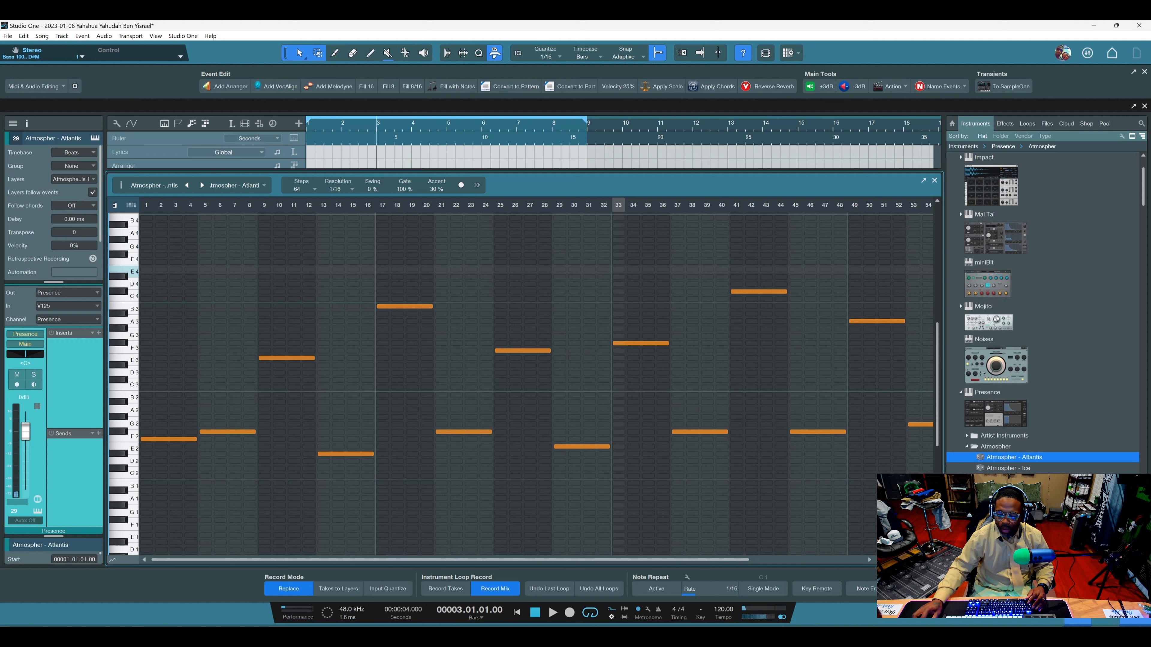
# Close the pattern editor, convert the Atmospher - Atlantis pattern back to an instrument part and open it for note editing.
pyautogui.press('F2')
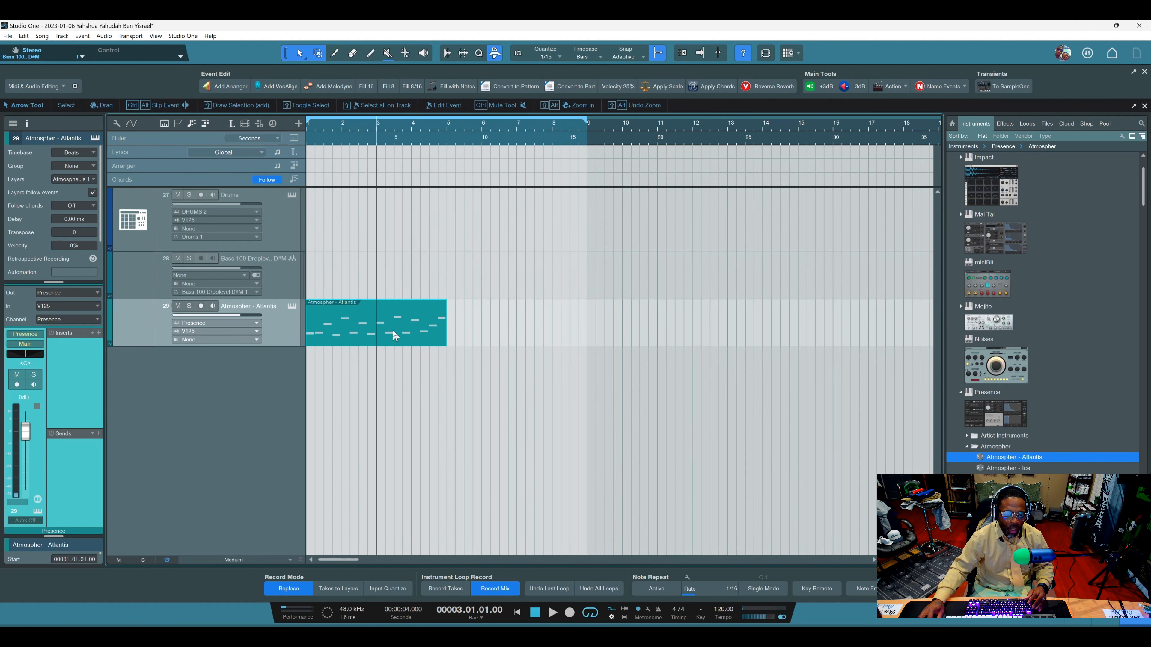
pyautogui.click(570, 86)
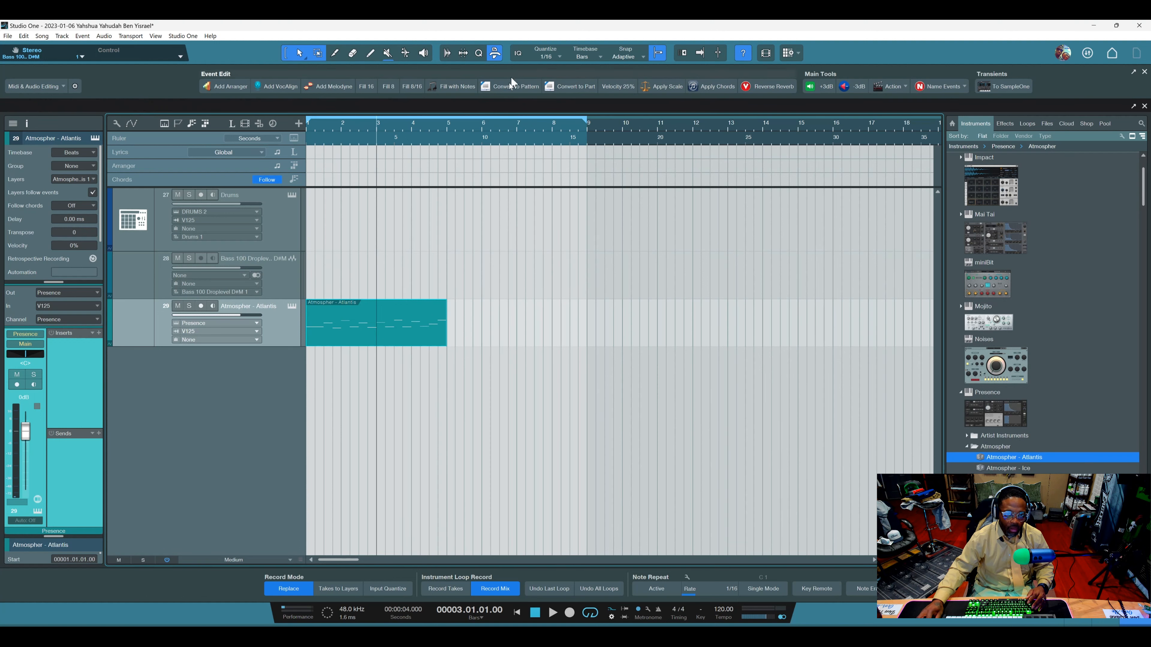
pyautogui.doubleClick(395, 335)
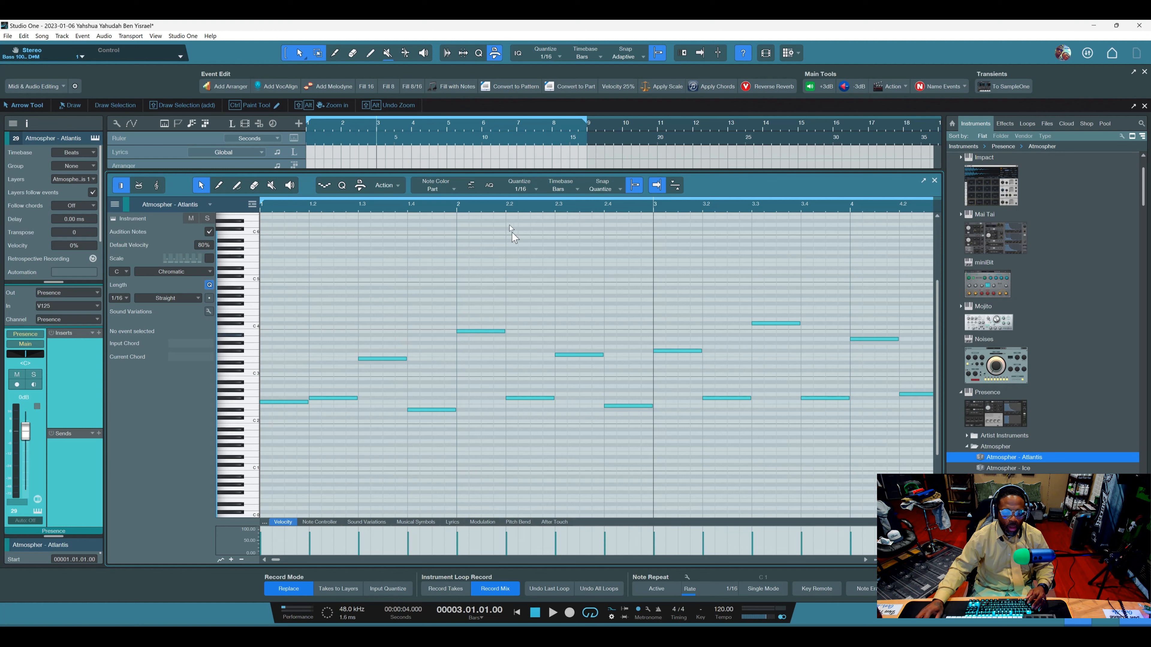
# Select all notes of the Atmospher - Atlantis part and apply the Velocity 25% macro to them.
pyautogui.scroll(-1, 505, 204)
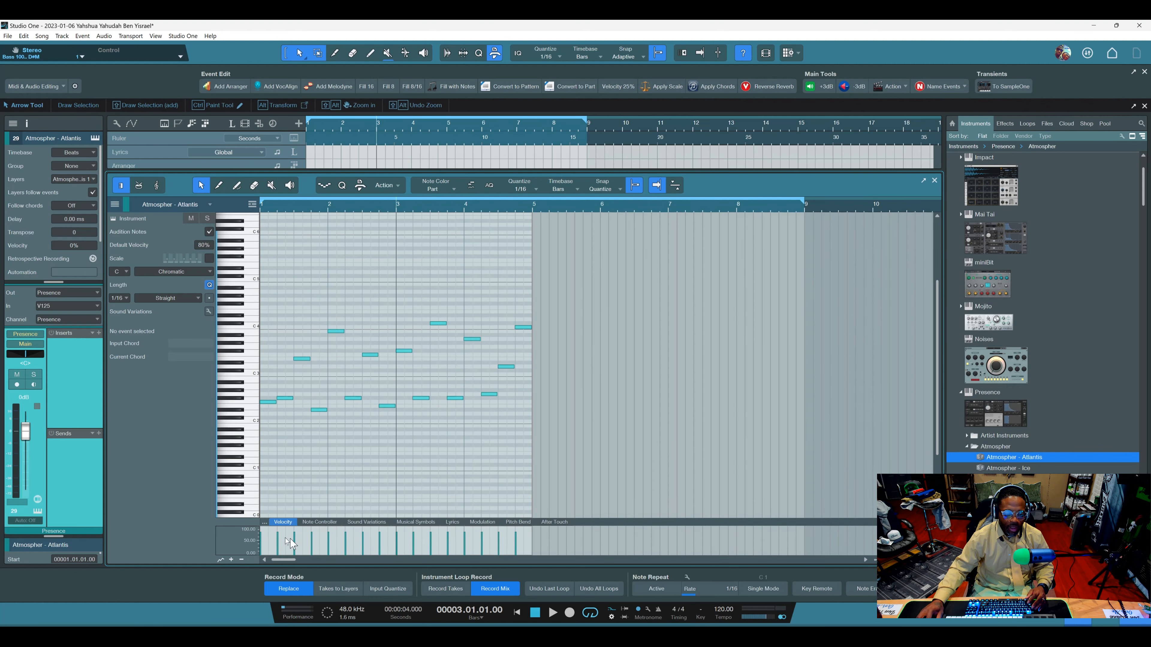
pyautogui.moveTo(560, 535); pyautogui.dragTo(258, 547)
pyautogui.moveTo(579, 294); pyautogui.dragTo(250, 450)
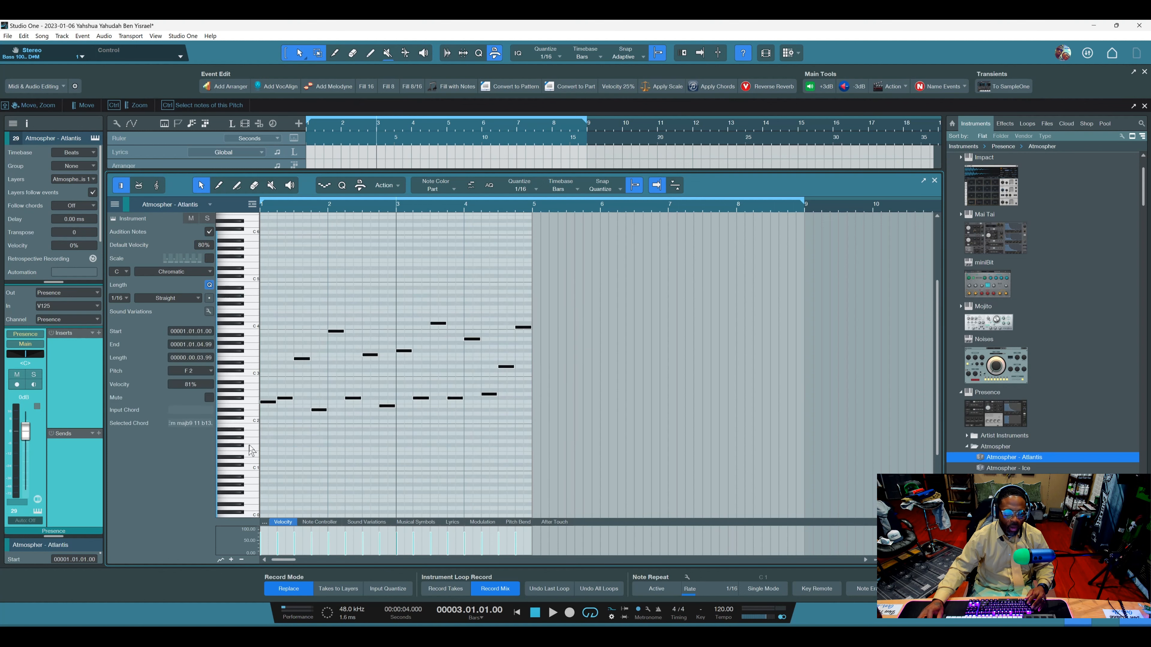
pyautogui.click(619, 87)
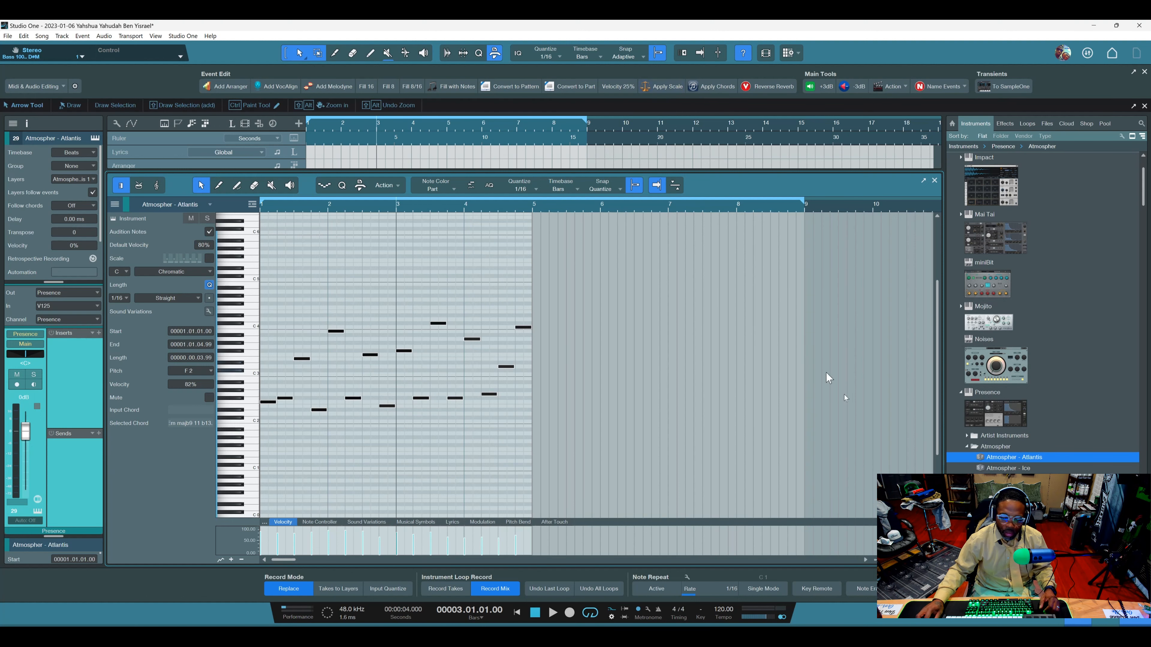
# Close the note editor and extract the Atmospher - Atlantis part's chords to the chord track.
pyautogui.press('F2')
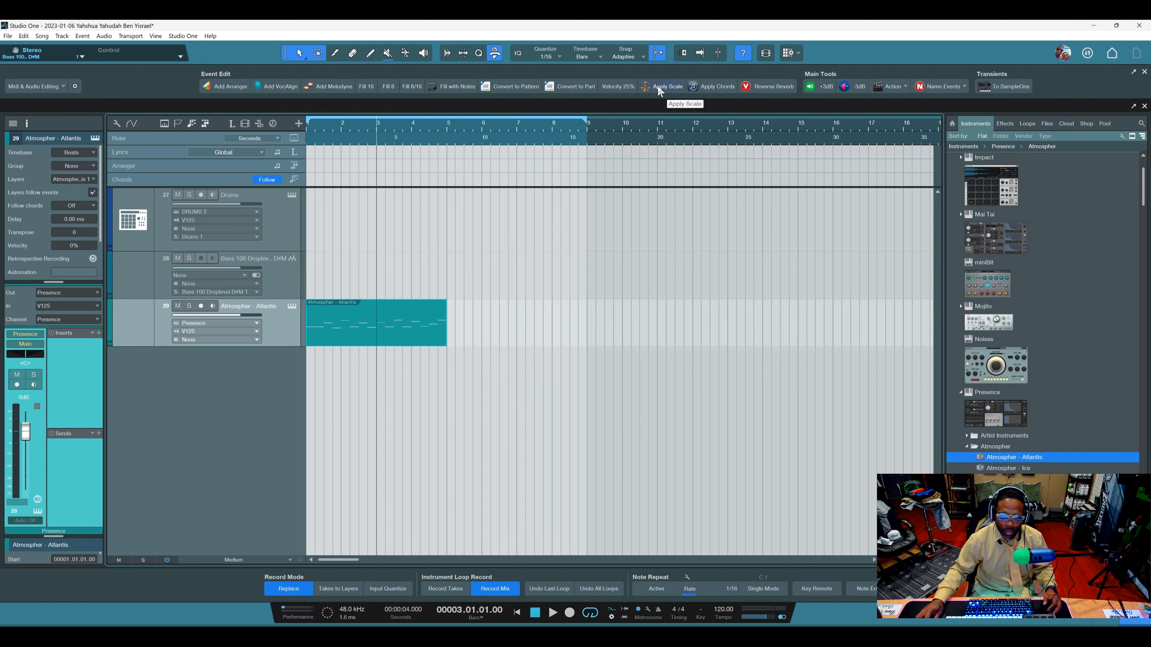
pyautogui.moveTo(373, 329); pyautogui.dragTo(374, 181)
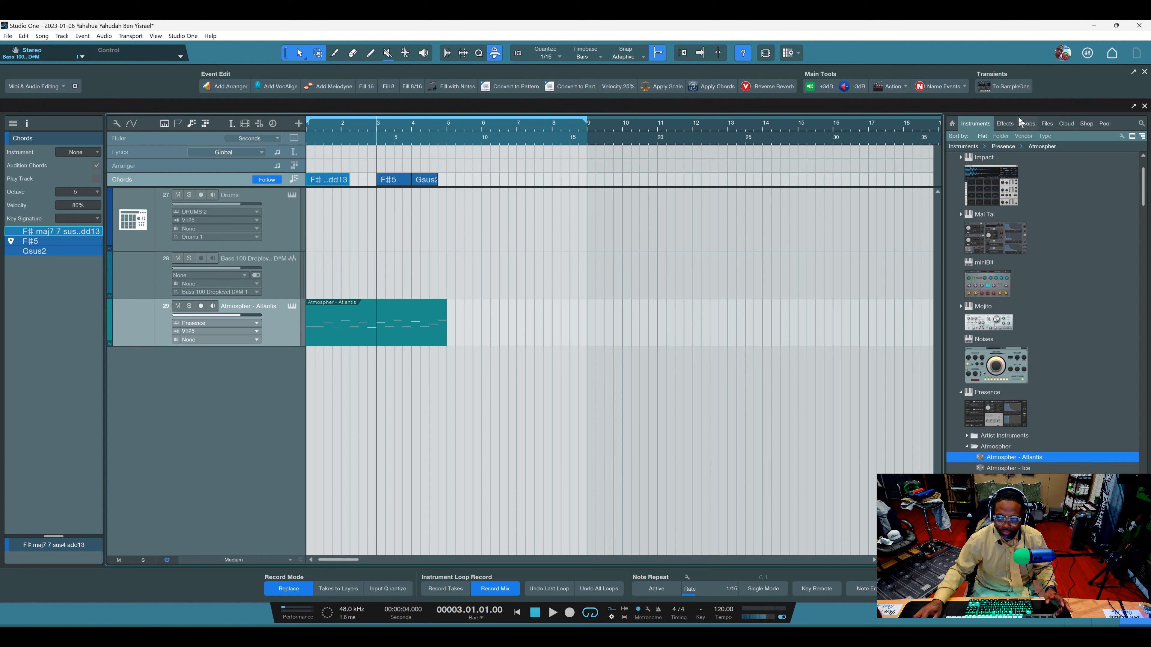
# Add the Bass 115 Oracle Am.wav loop on a new audio track at bar 1, below the Atmospher - Atlantis track.
pyautogui.click(1006, 124)
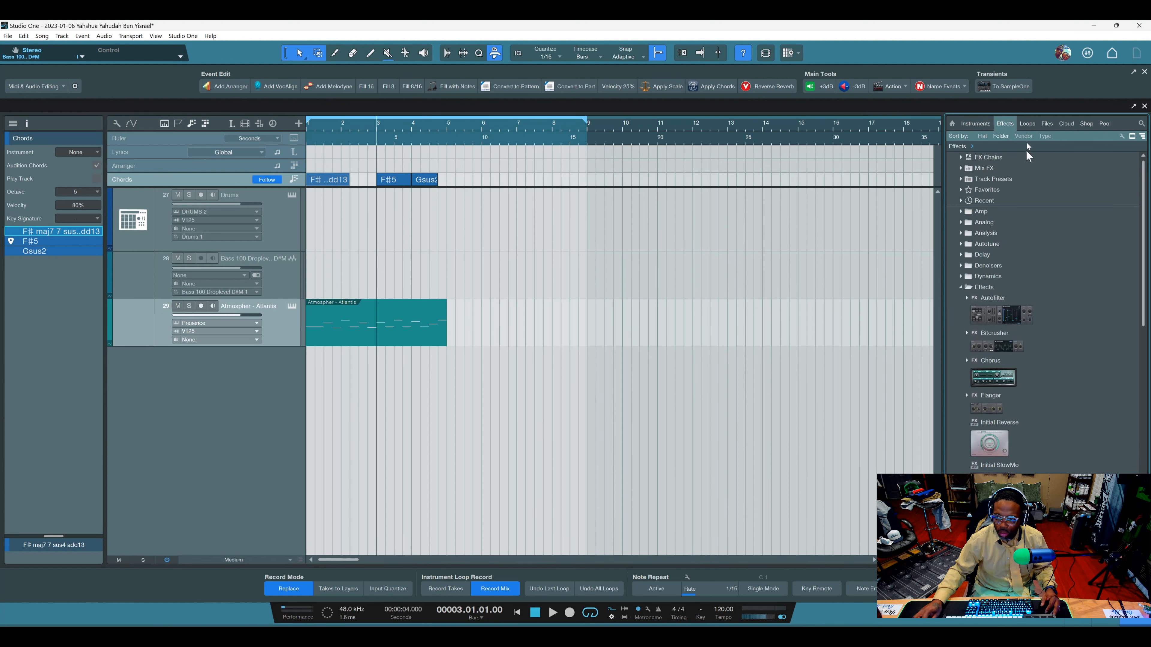
pyautogui.click(1027, 125)
pyautogui.moveTo(1006, 374); pyautogui.dragTo(316, 383)
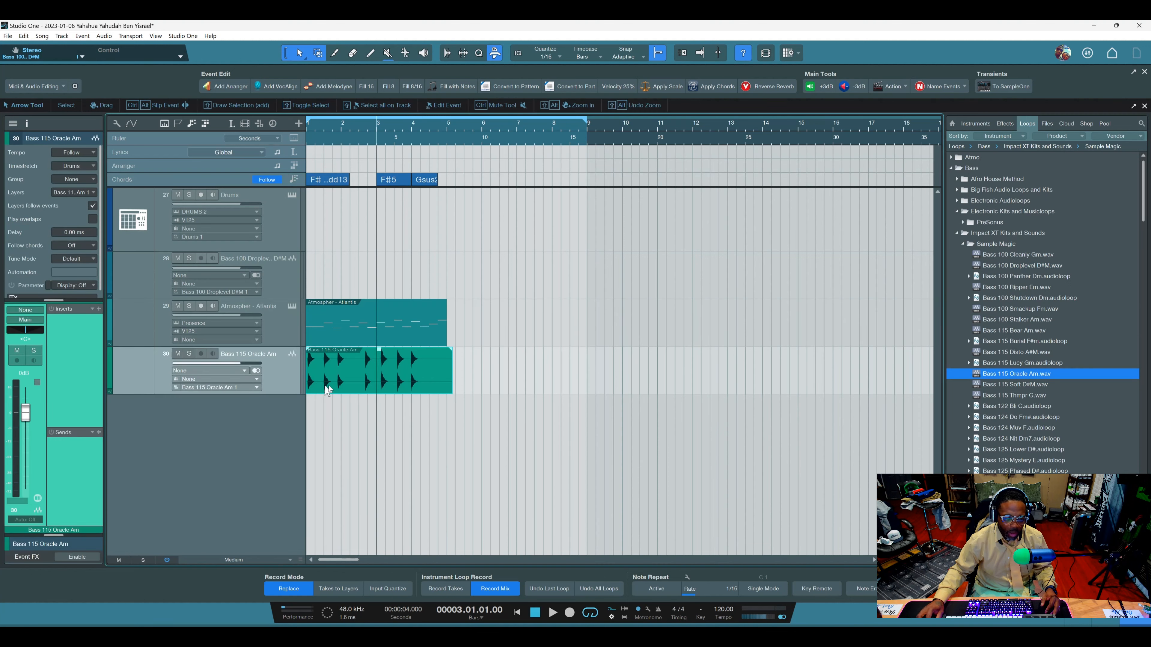
# Detect the chords of the Bass 115 Oracle Am event and apply the chord track's chords to it.
pyautogui.rightClick(341, 384)
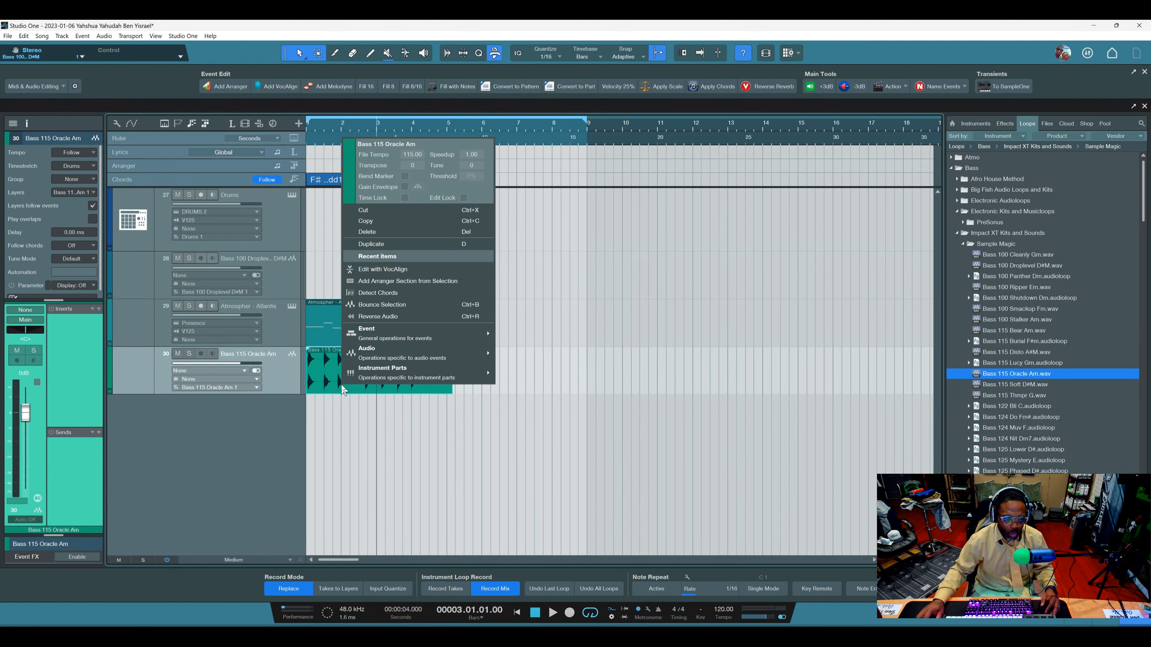
pyautogui.click(378, 293)
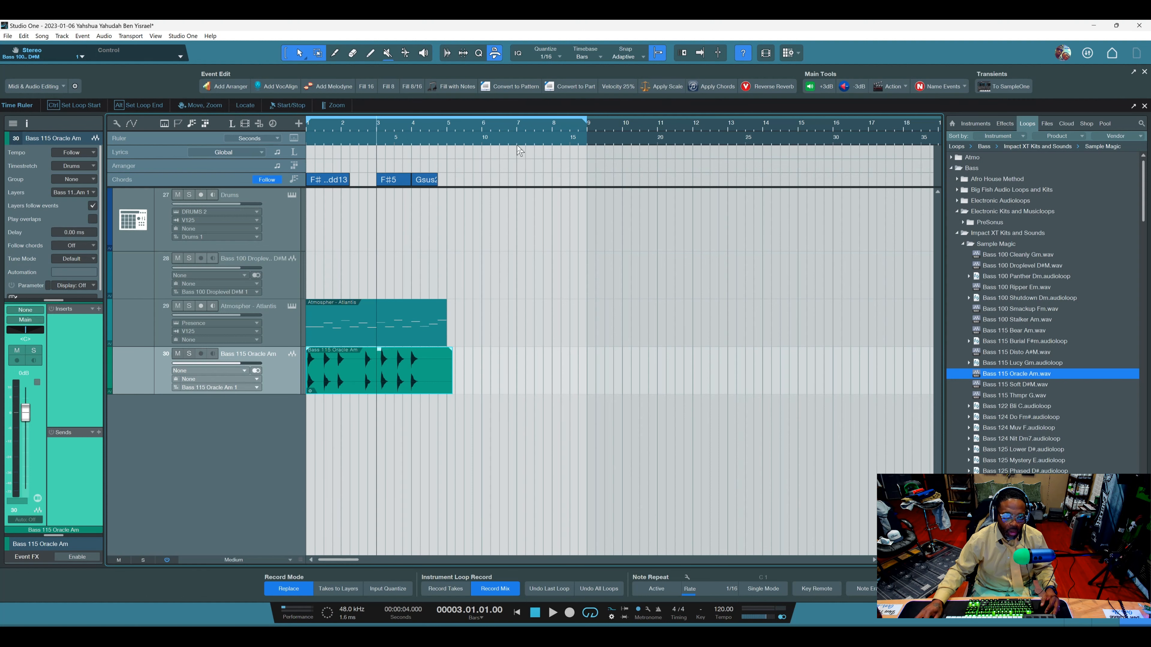
pyautogui.click(708, 89)
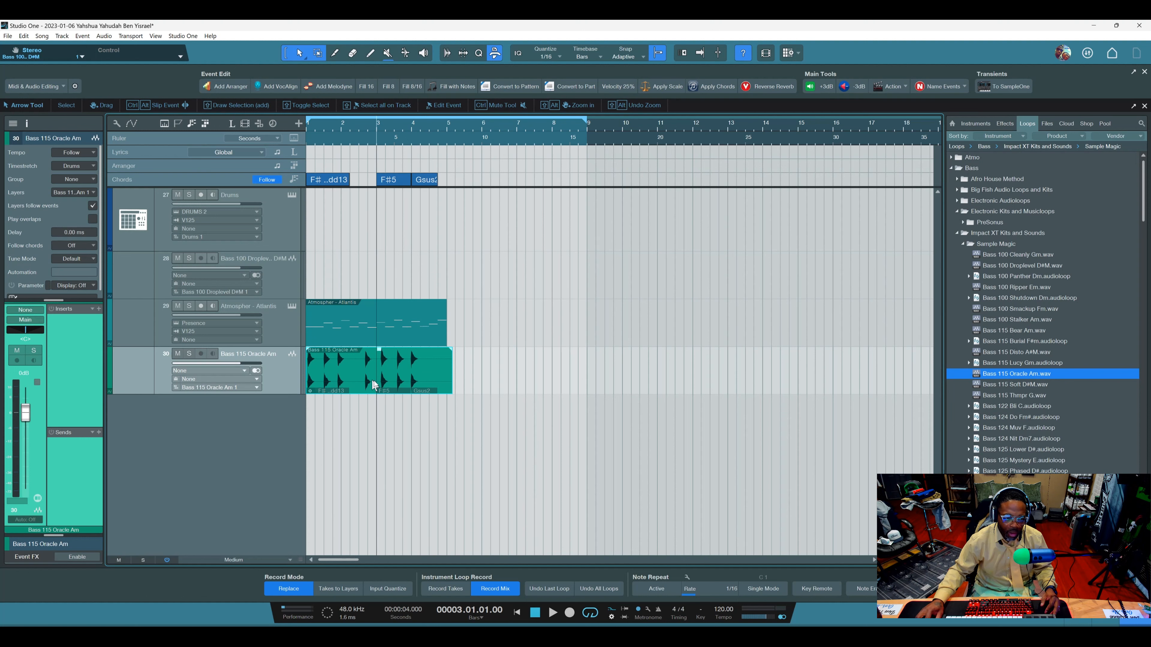
# Move the Bass 115 Oracle Am event so that it starts at bar 6.
pyautogui.click(363, 328)
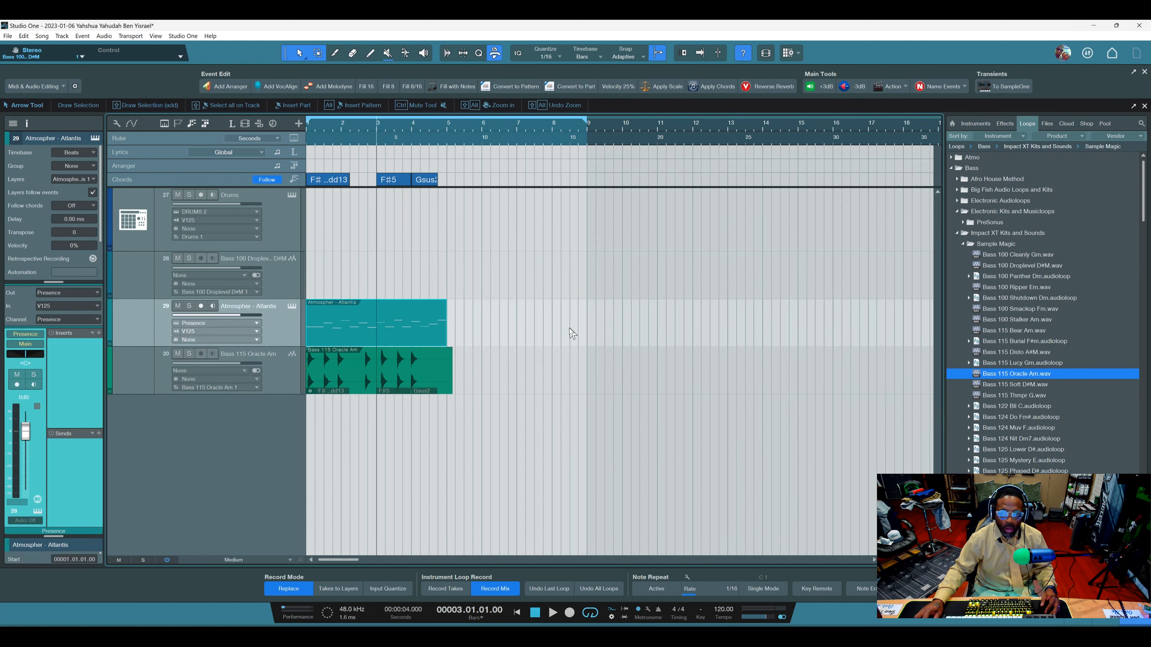
pyautogui.click(410, 380)
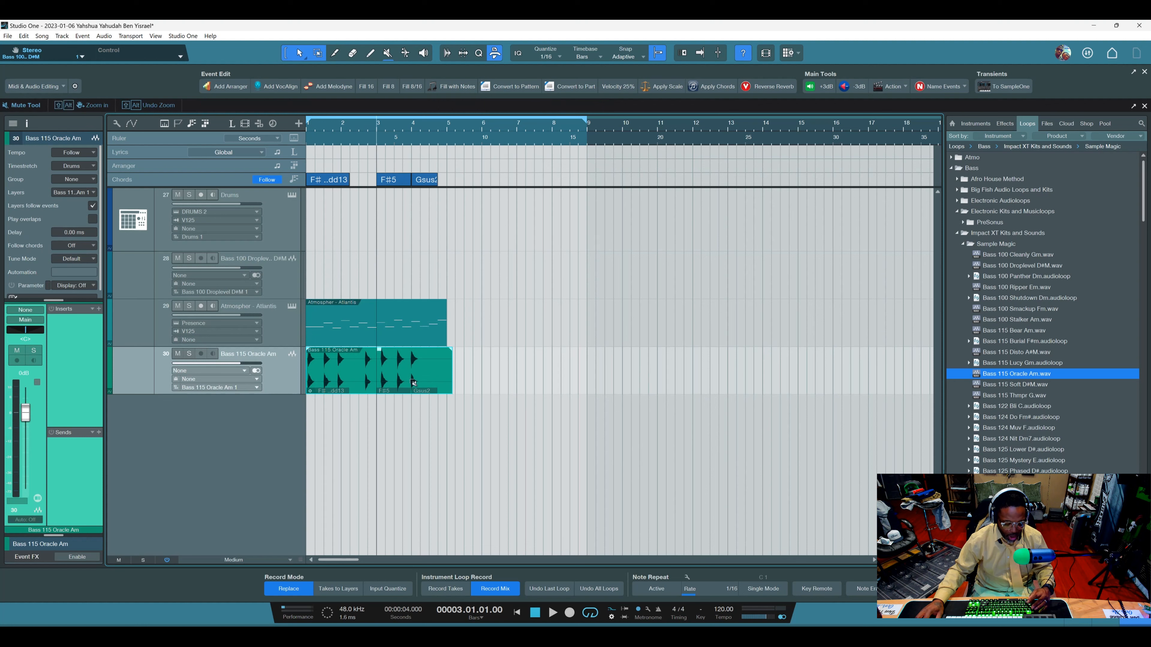
pyautogui.moveTo(412, 380); pyautogui.dragTo(566, 374)
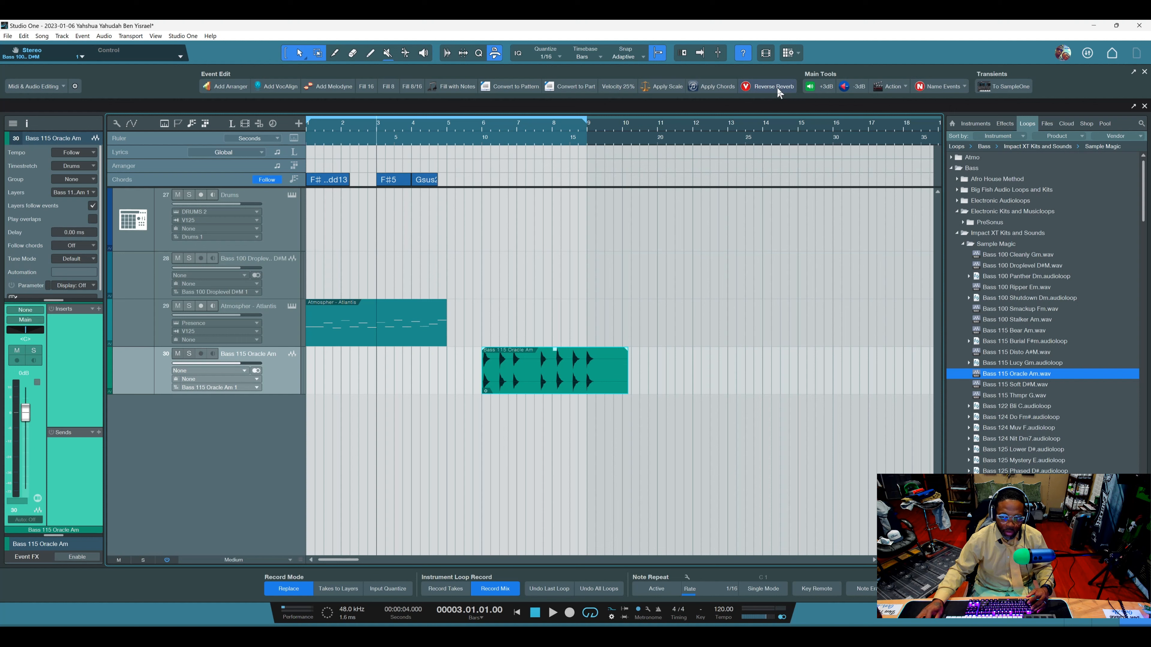
# Browse the Action macro categories and compare them with the audio and event commands available for the bass loop.
pyautogui.click(904, 87)
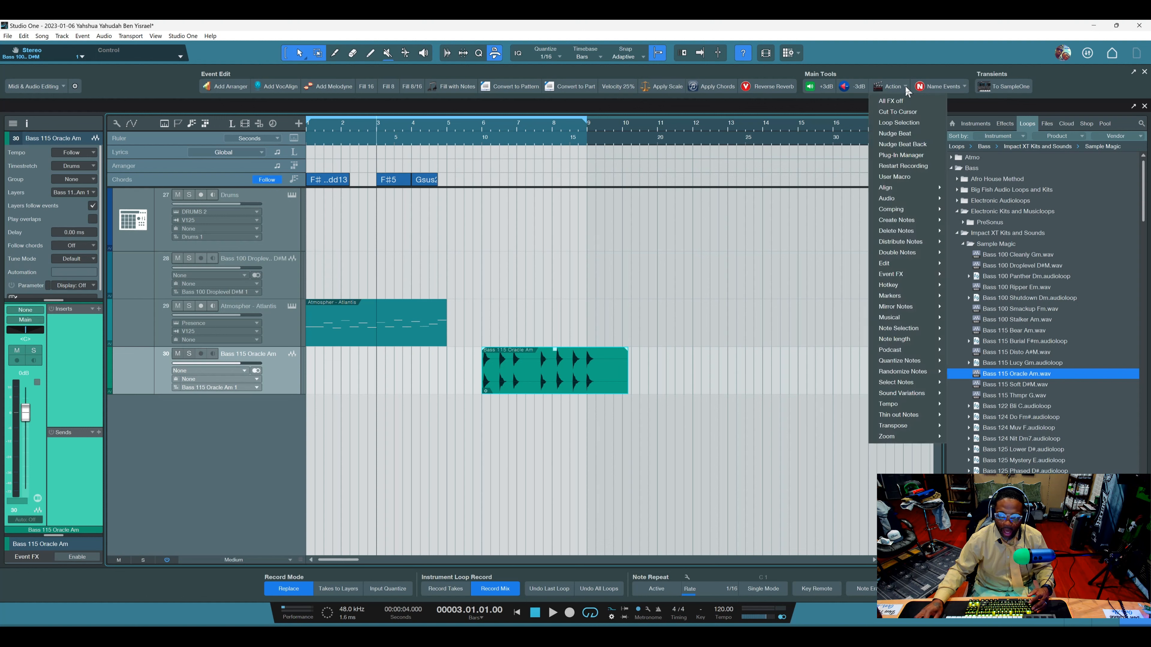
pyautogui.moveTo(894, 309)
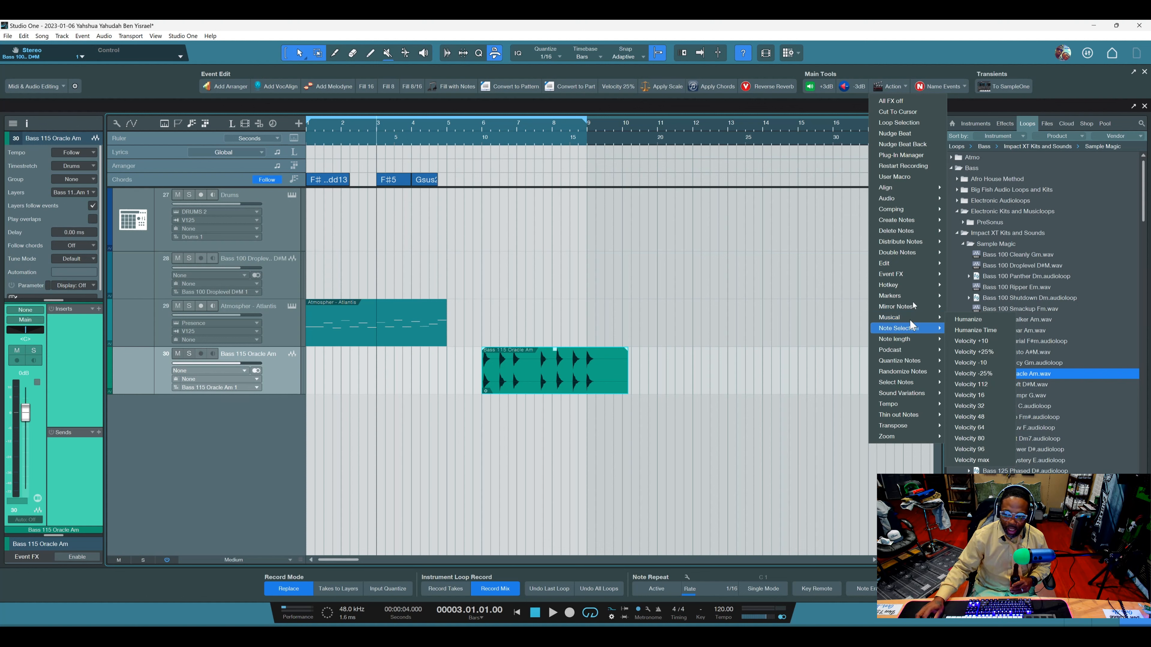
pyautogui.click(30, 39)
pyautogui.click(26, 37)
pyautogui.moveTo(104, 37)
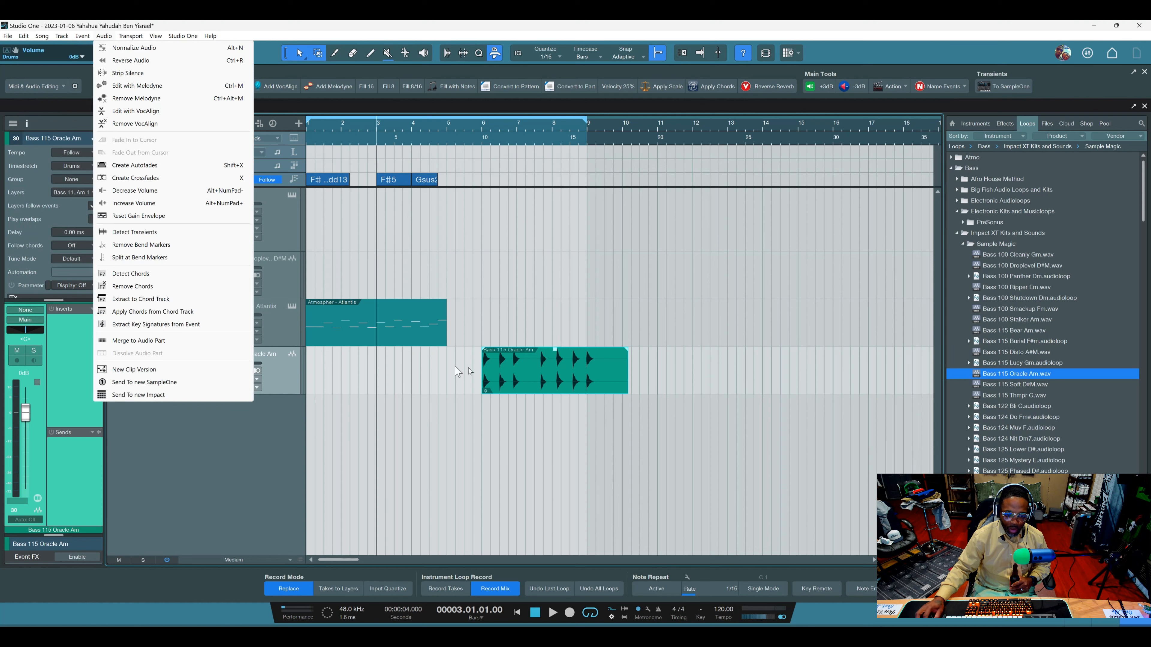
pyautogui.click(498, 374)
pyautogui.rightClick(527, 372)
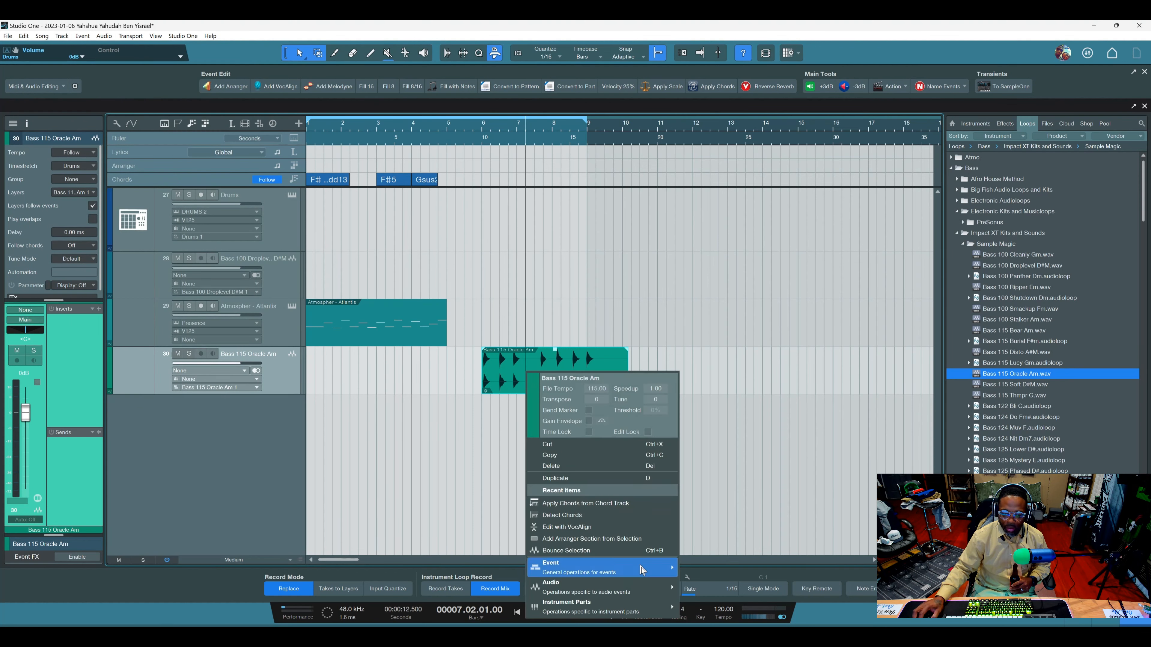
pyautogui.click(891, 87)
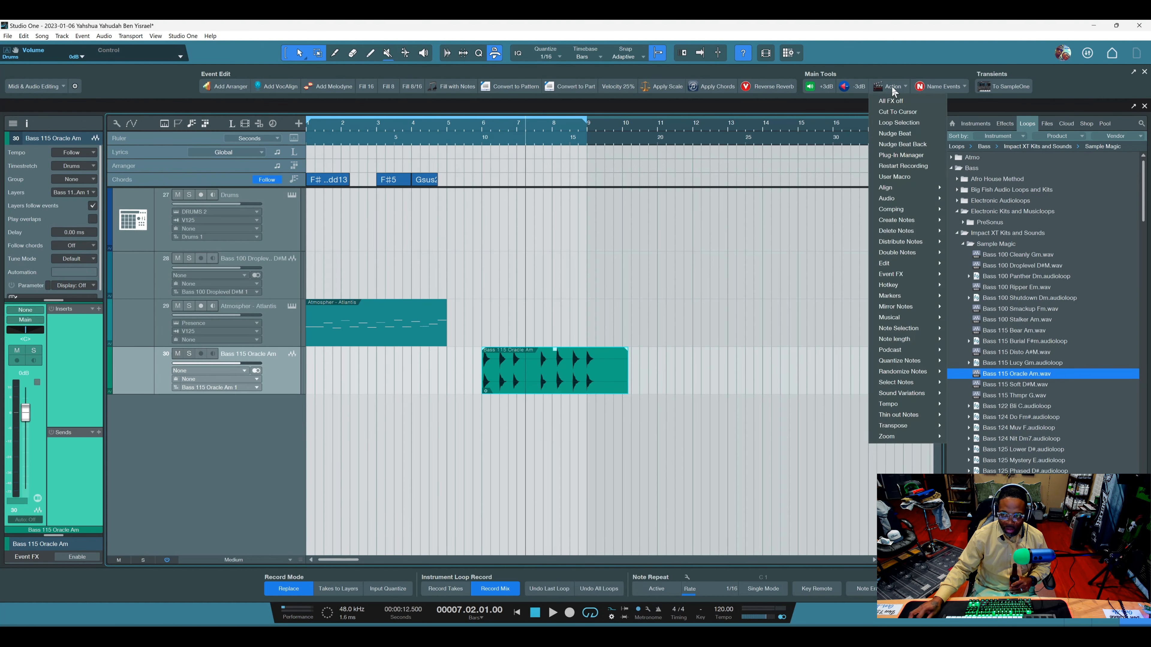
pyautogui.moveTo(910, 209)
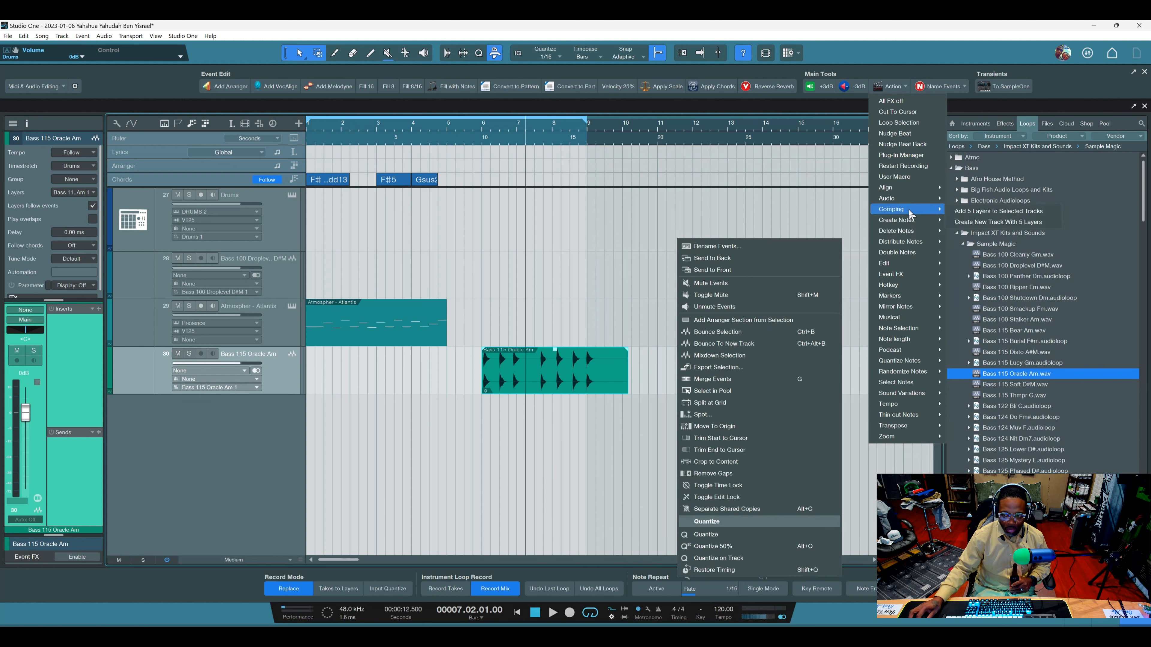
pyautogui.click(858, 235)
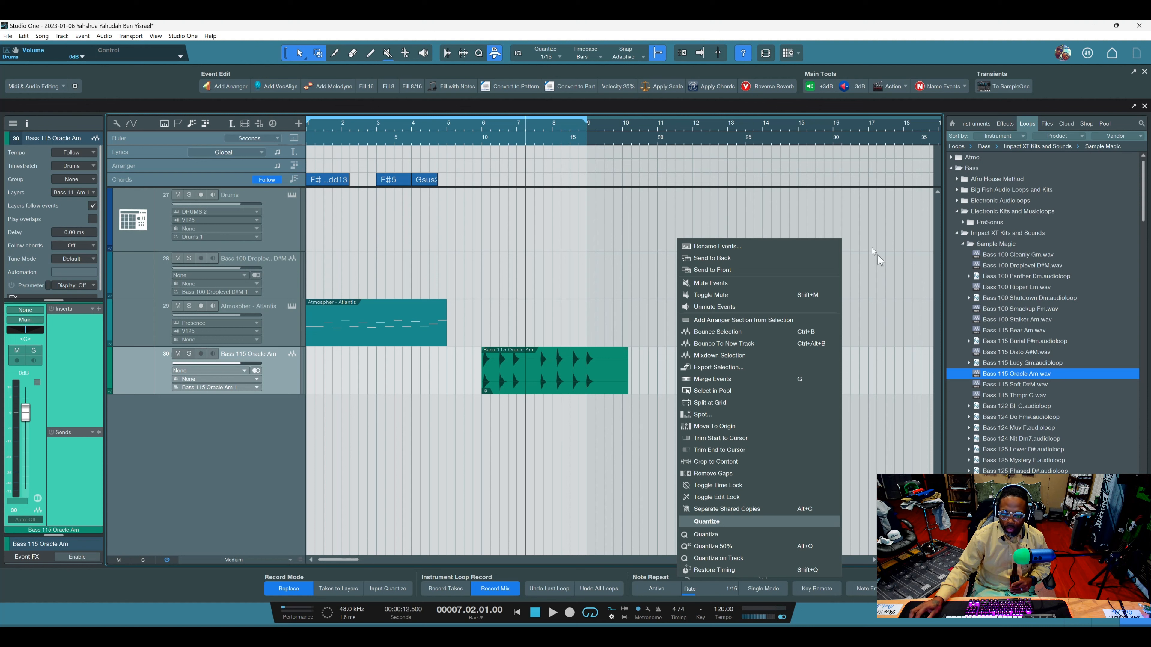
# Try the Reverse Reverb macro on the Bass 115 Oracle Am event and remove its track.
pyautogui.click(587, 381)
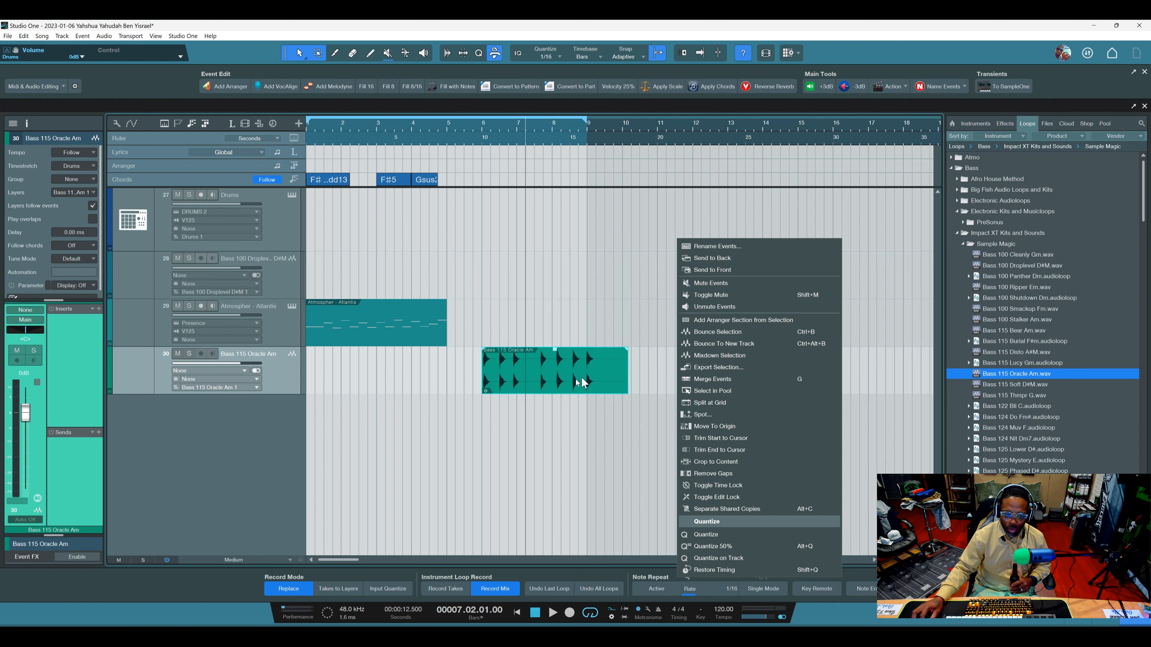
pyautogui.click(770, 86)
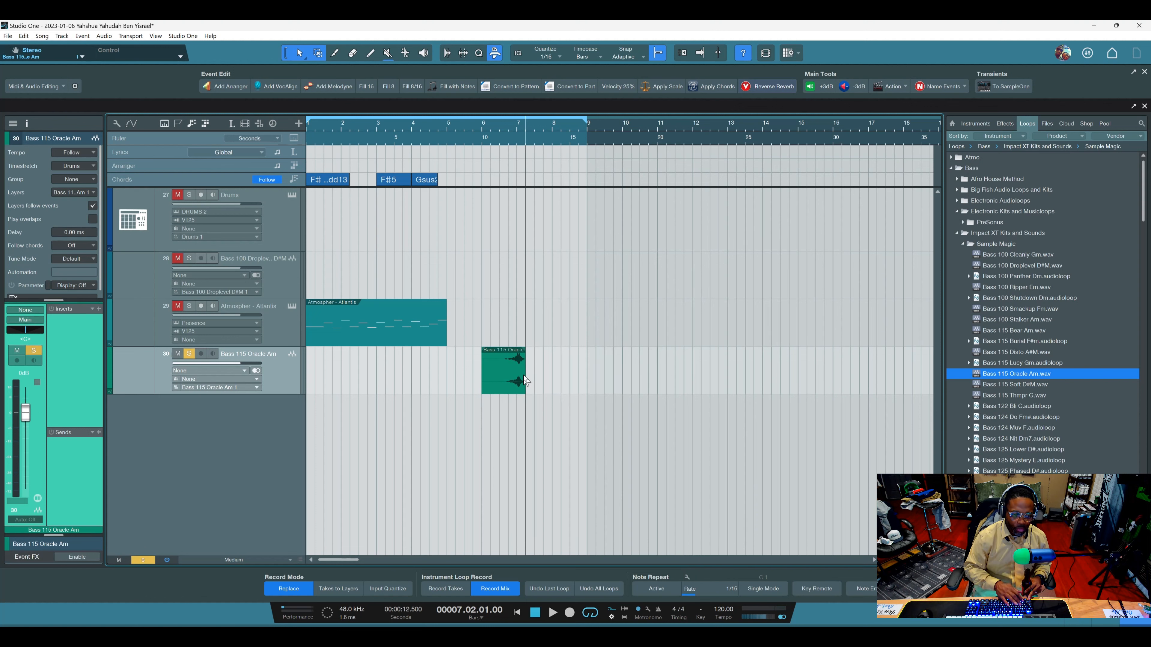
pyautogui.rightClick(281, 362)
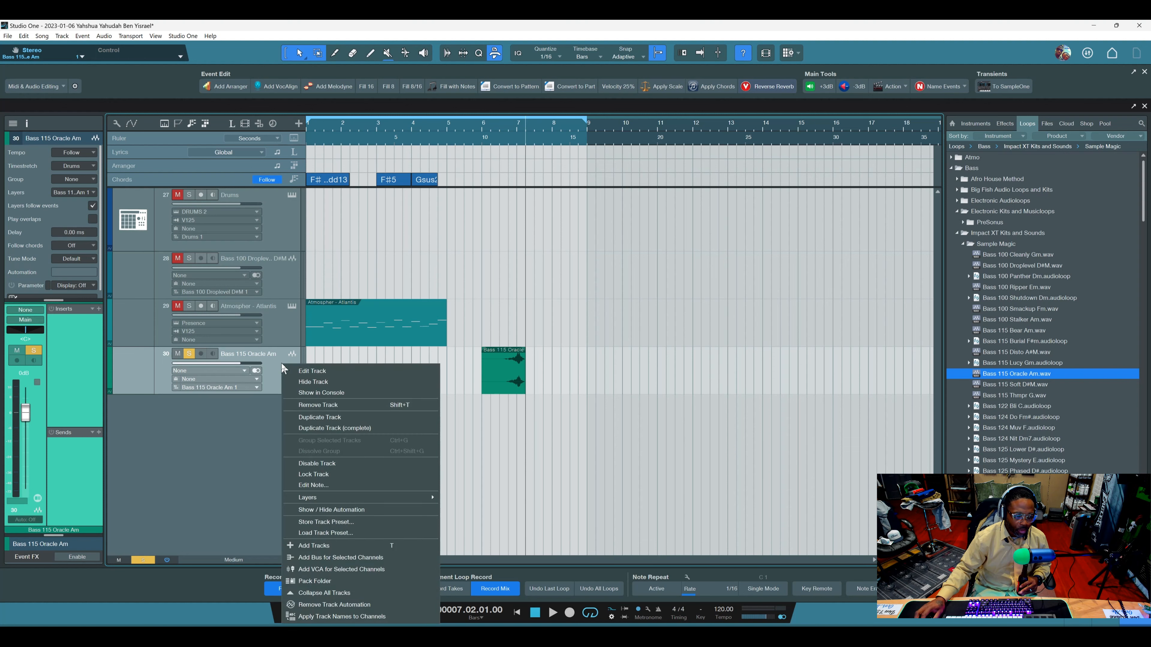
pyautogui.click(324, 405)
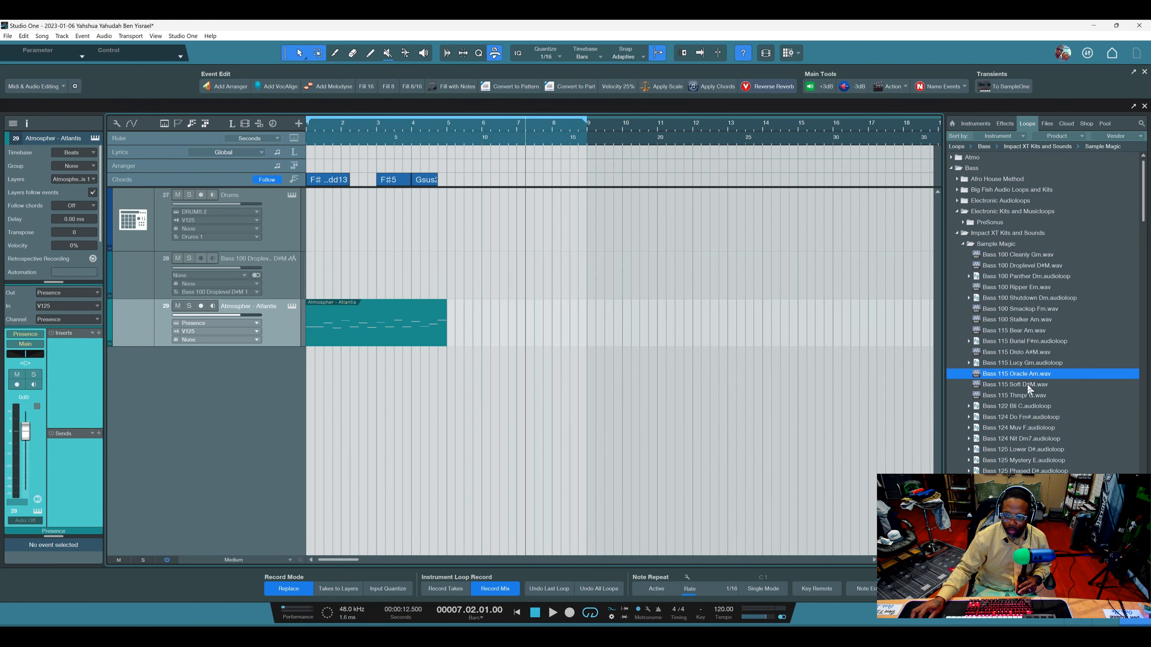
# Add Bass 115 Oracle Am.wav on a new track from 6.03, apply the Reverse Reverb macro and expand the event's inspector details.
pyautogui.moveTo(1019, 372); pyautogui.dragTo(524, 399)
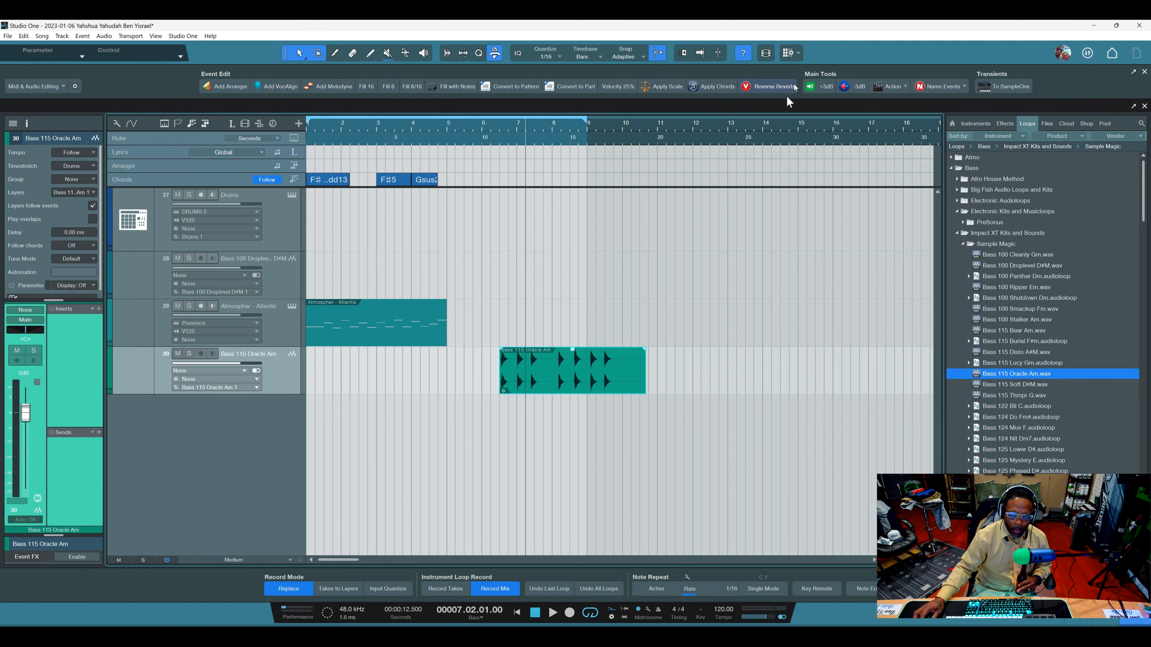
pyautogui.click(772, 85)
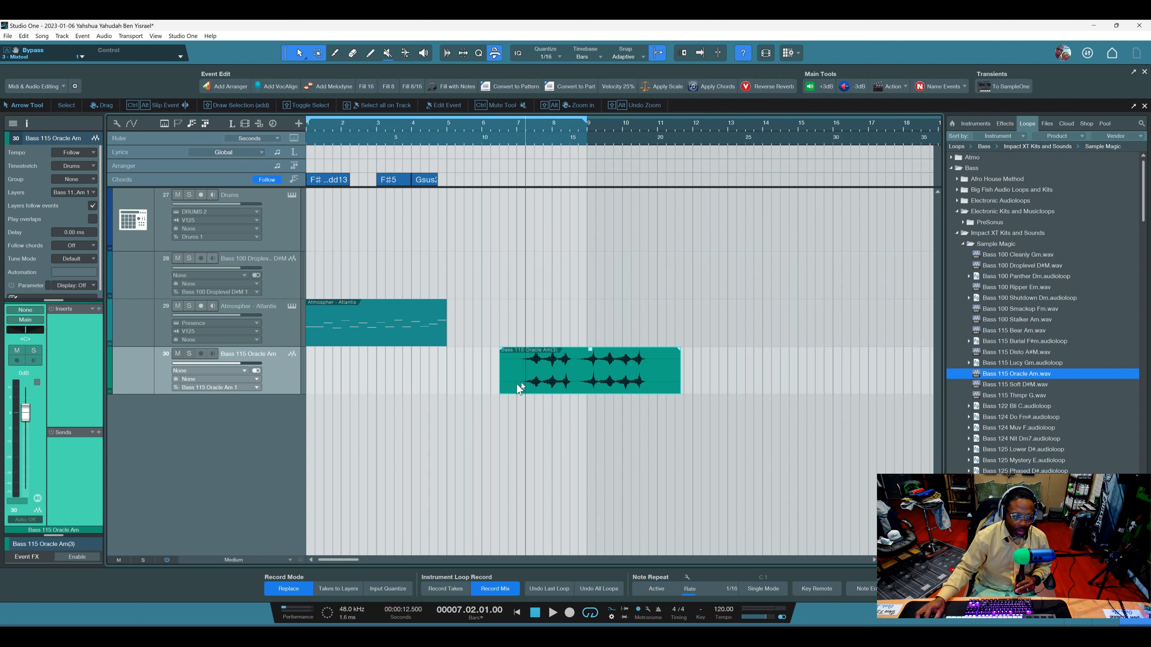
pyautogui.moveTo(65, 535); pyautogui.dragTo(55, 413)
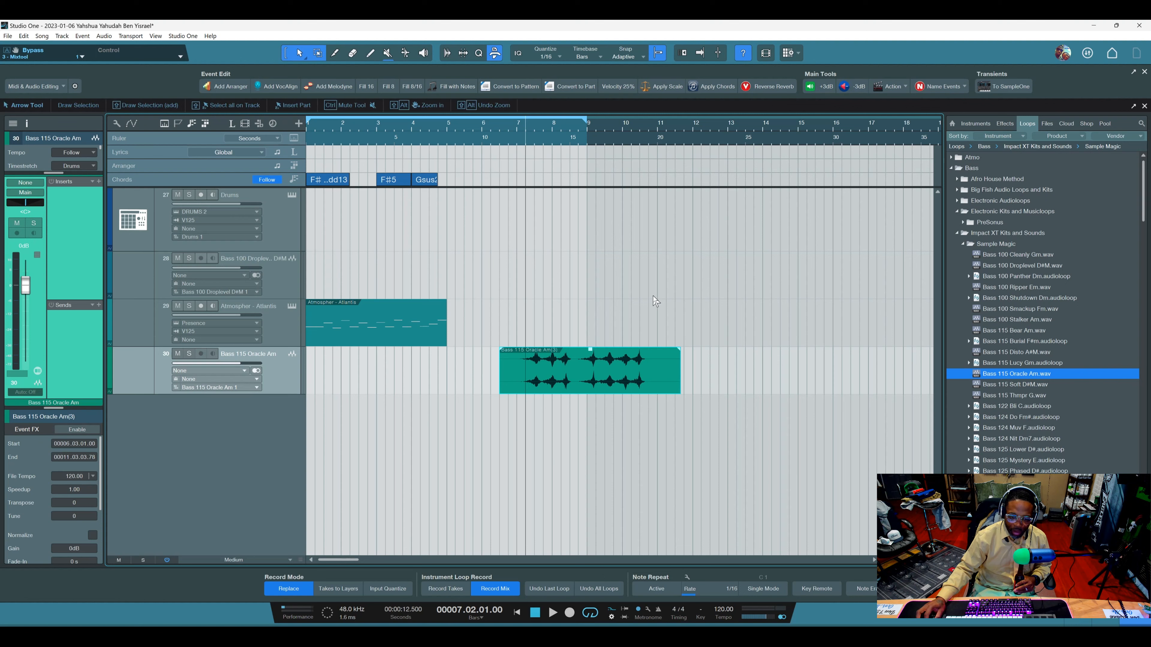
# Delete the reverse-reverb bass event and undo the deletion.
pyautogui.press('Delete')
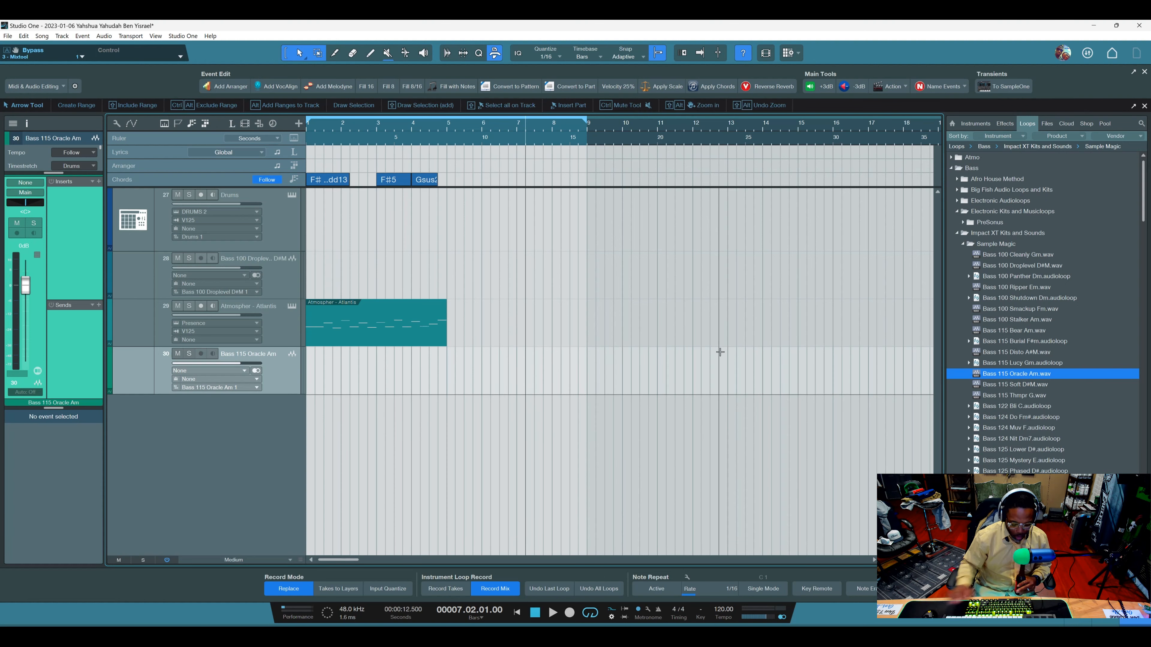
pyautogui.hotkey('ctrl', 'z')
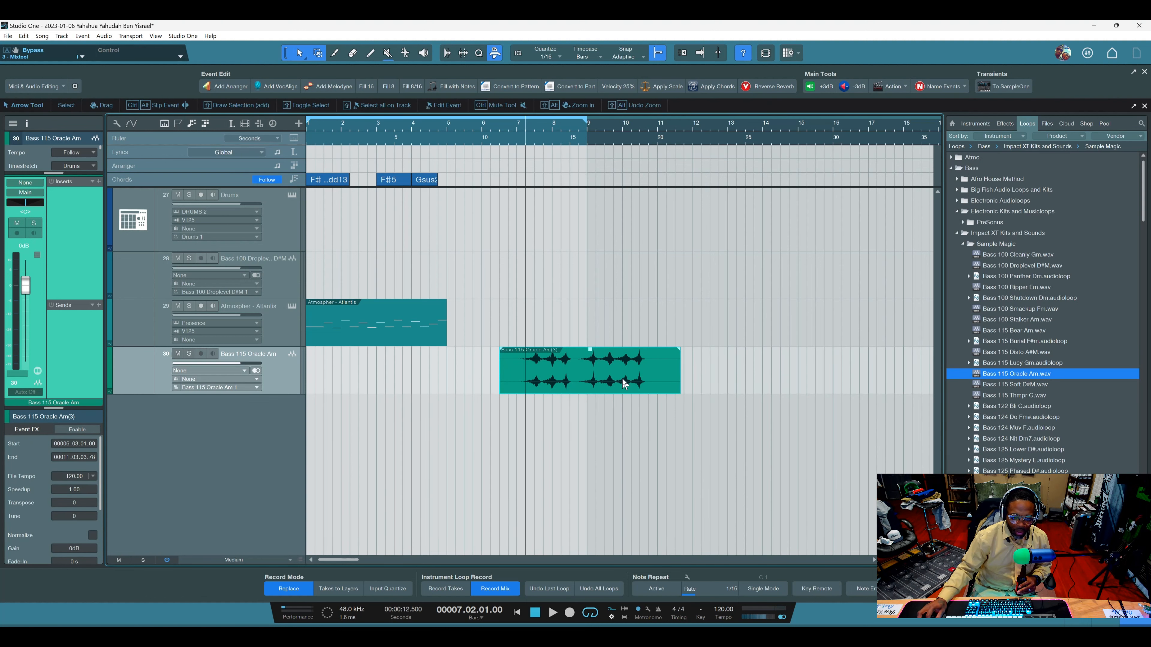
# Raise the bass event's gain with the +3dB macro and lower it with the -3dB macro to a gain of -3.0.
pyautogui.click(823, 88)
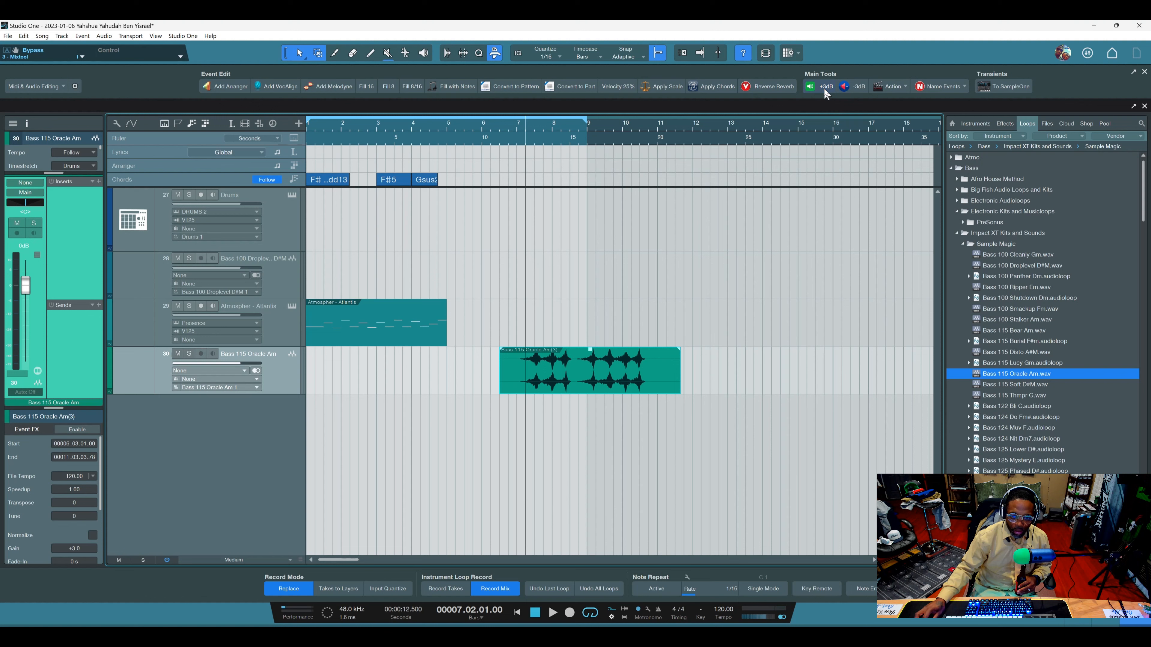
pyautogui.click(824, 88)
pyautogui.click(824, 88)
pyautogui.click(861, 84)
pyautogui.click(860, 84)
pyautogui.click(861, 87)
pyautogui.click(860, 87)
pyautogui.click(860, 87)
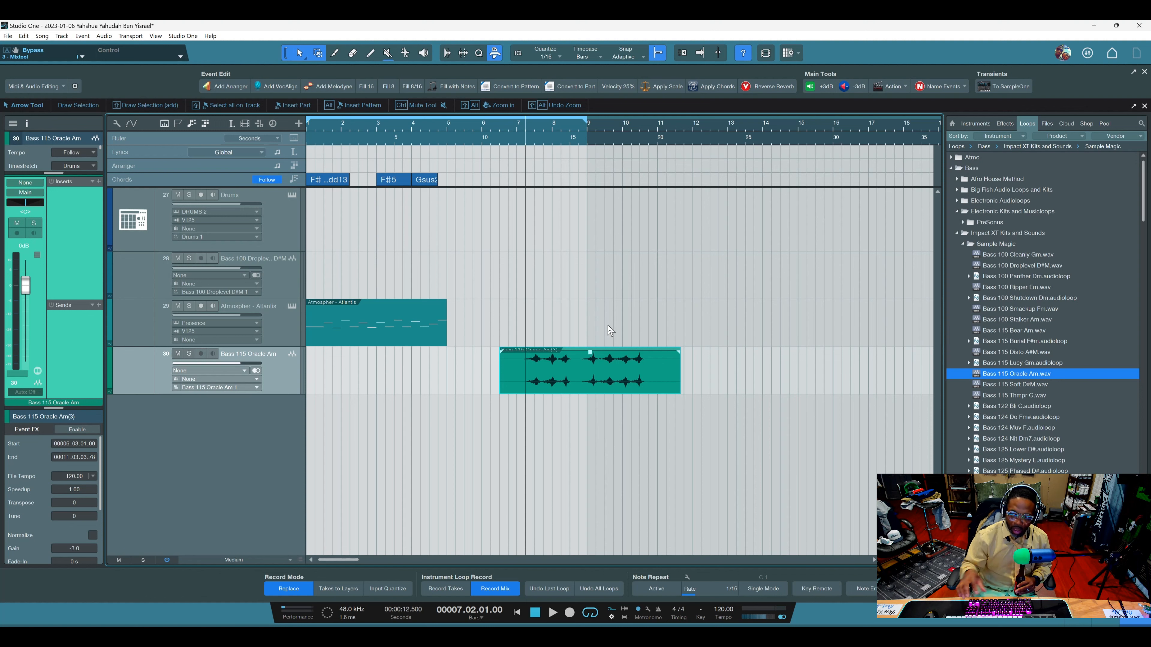
pyautogui.click(657, 311)
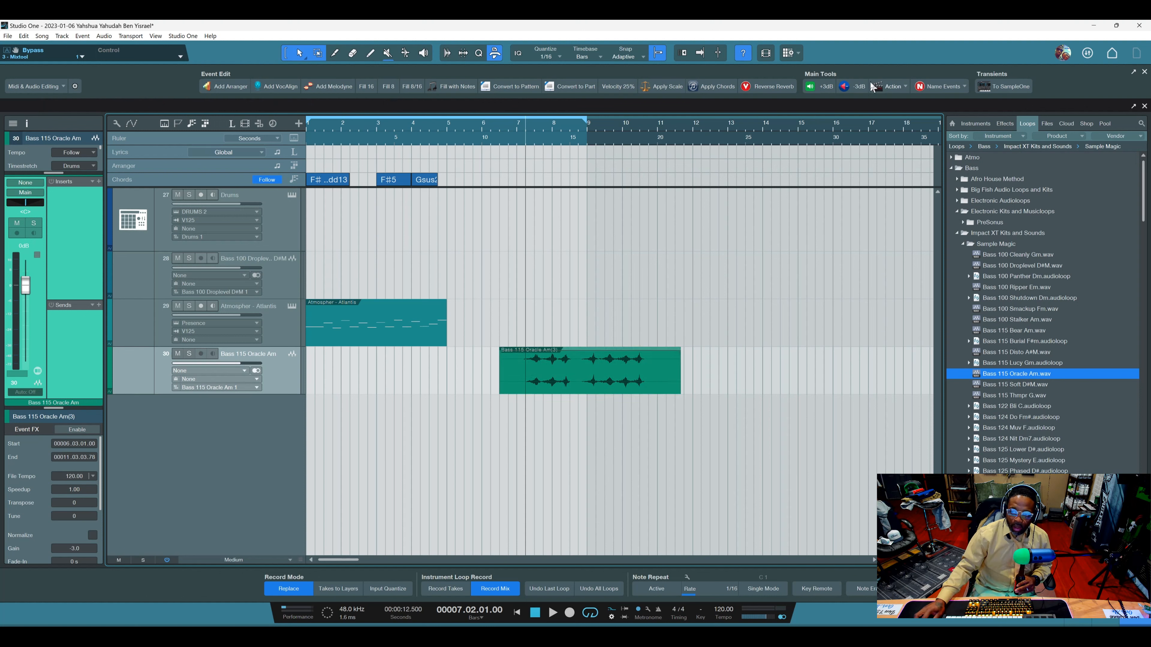
pyautogui.click(899, 86)
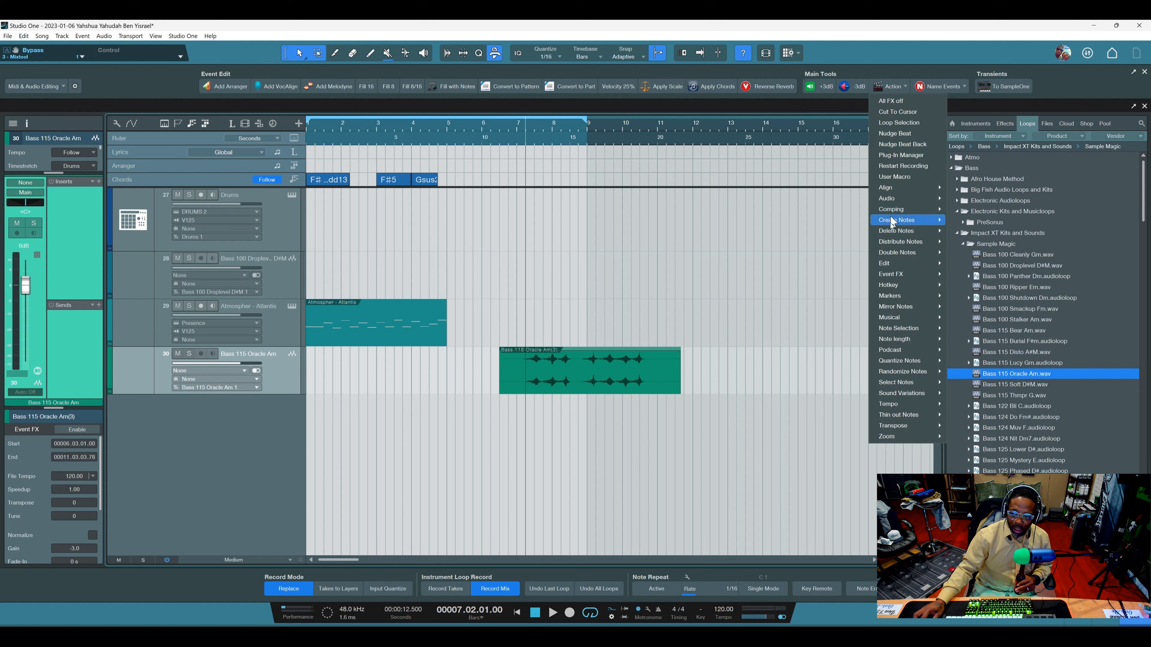
pyautogui.moveTo(901, 230)
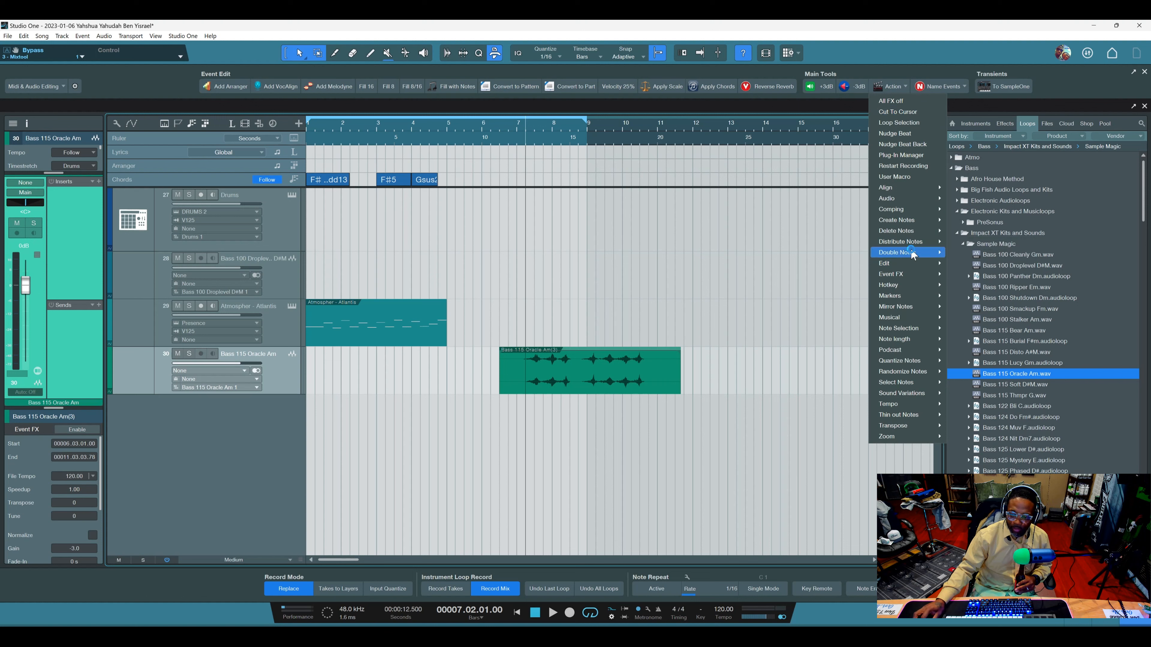
pyautogui.moveTo(905, 285)
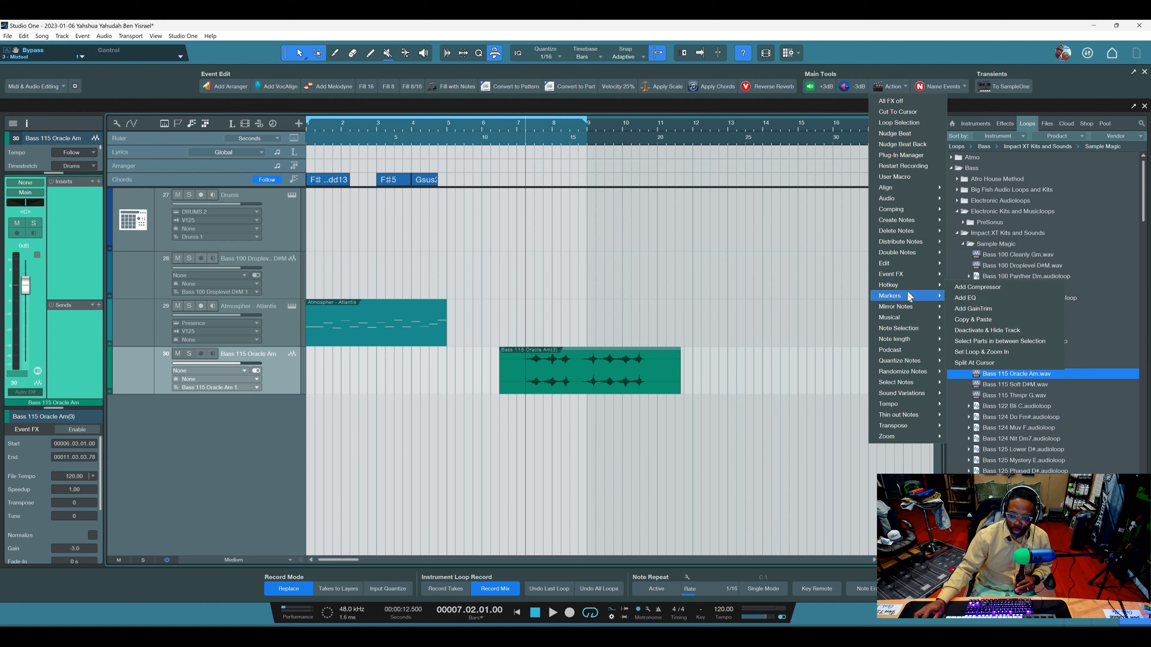
pyautogui.moveTo(911, 322)
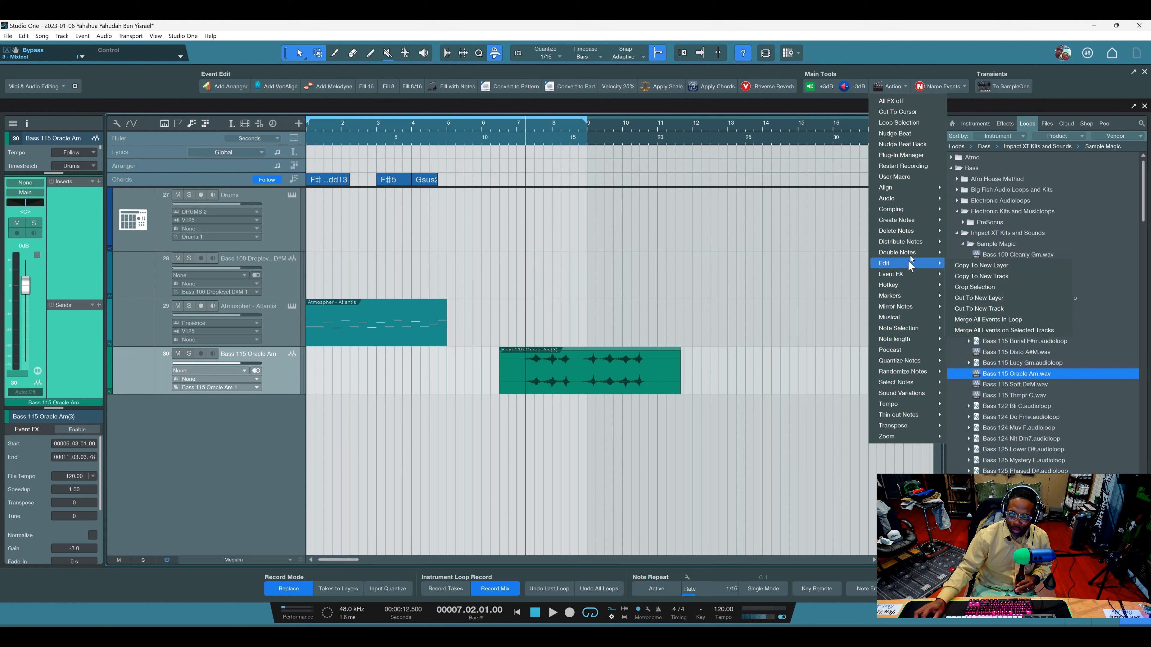
pyautogui.click(1083, 80)
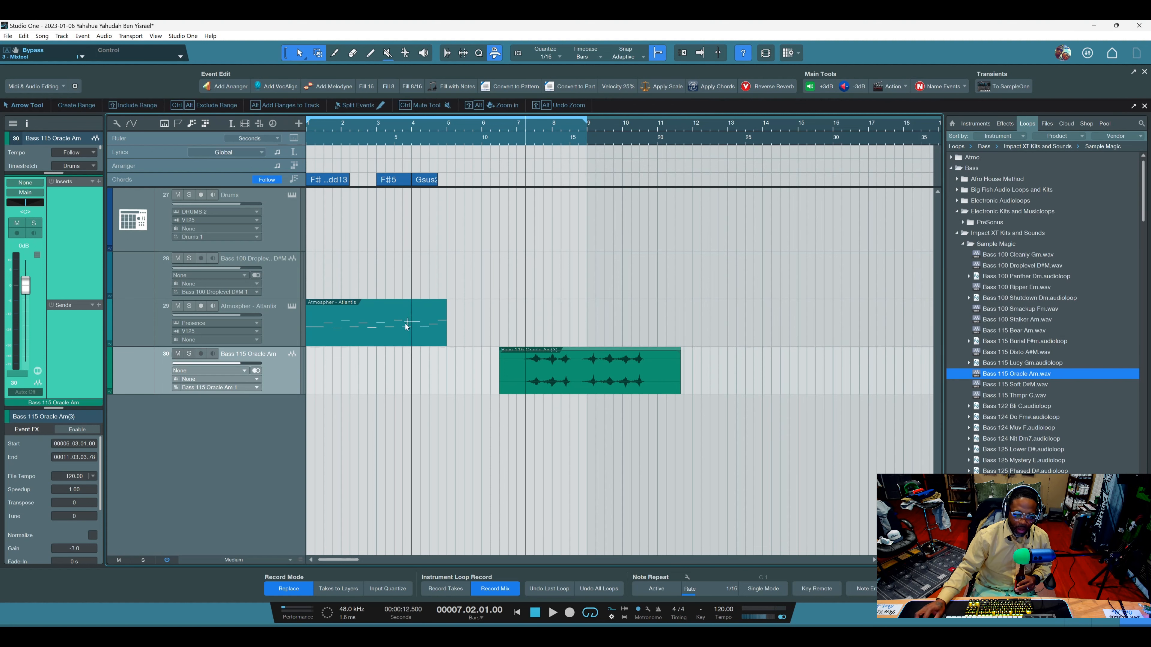
# Rename the Atmospher - Atlantis event as Lead Vox with the Vocals preset of the Name Events macro.
pyautogui.click(397, 334)
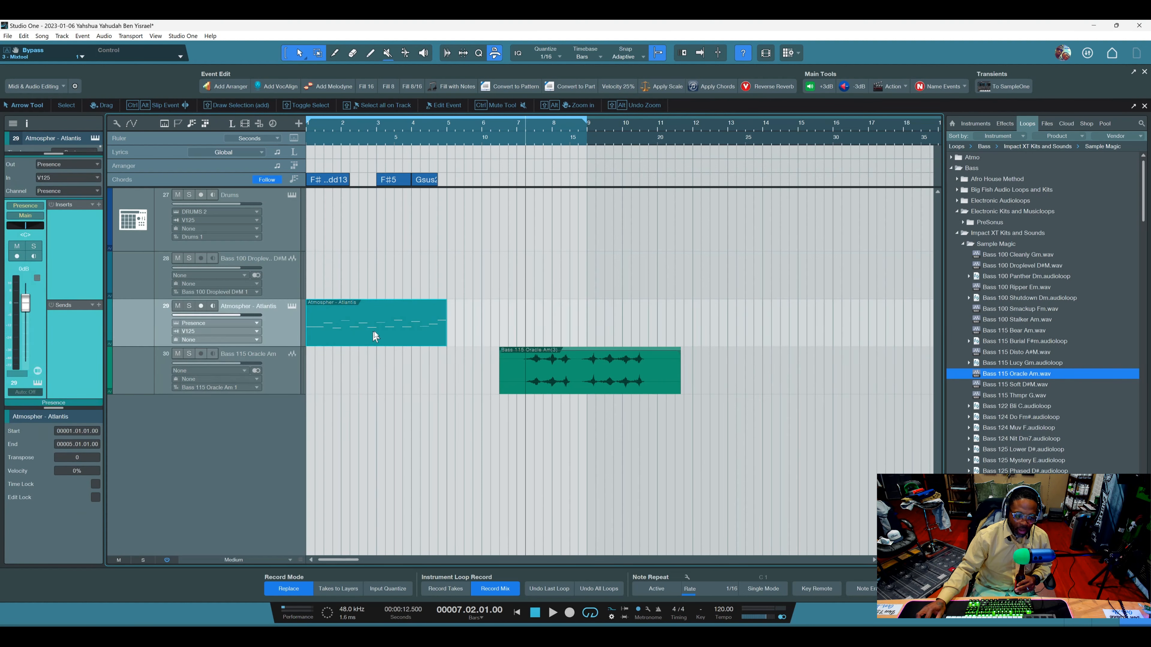
pyautogui.click(963, 87)
pyautogui.click(948, 112)
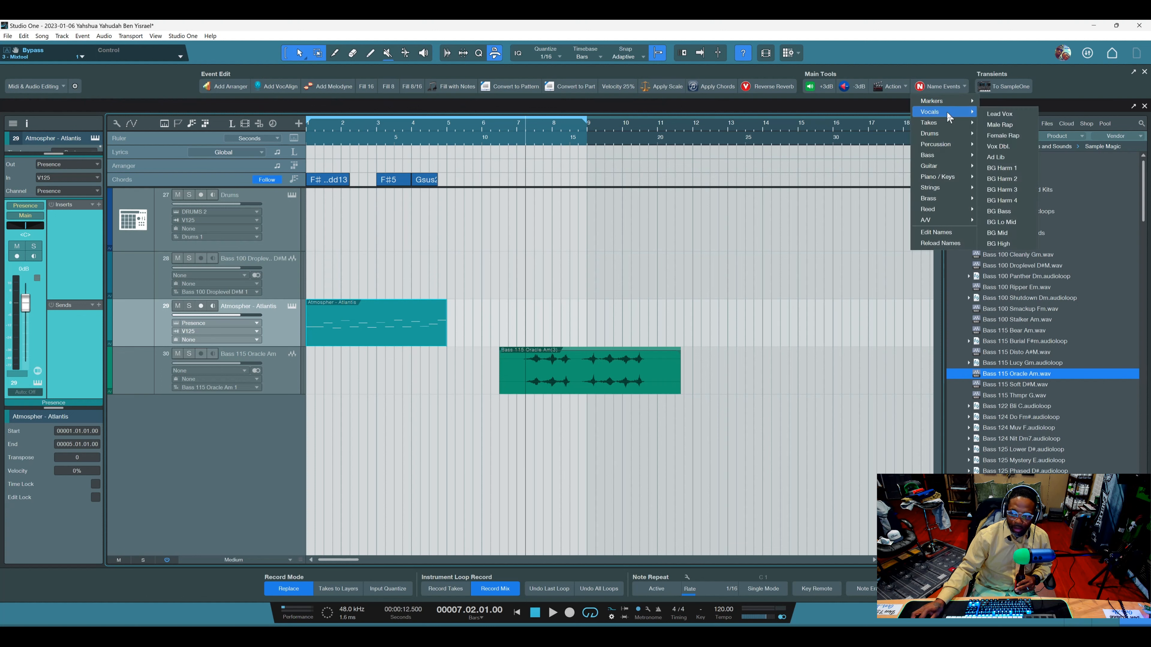
pyautogui.click(1000, 114)
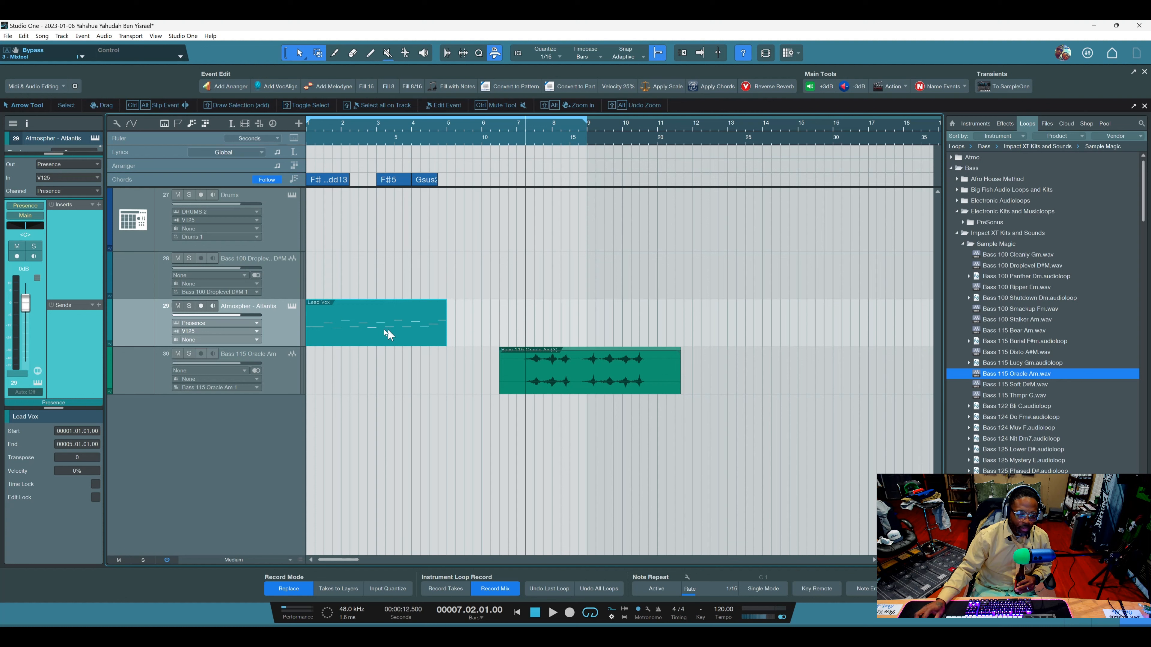
pyautogui.click(367, 317)
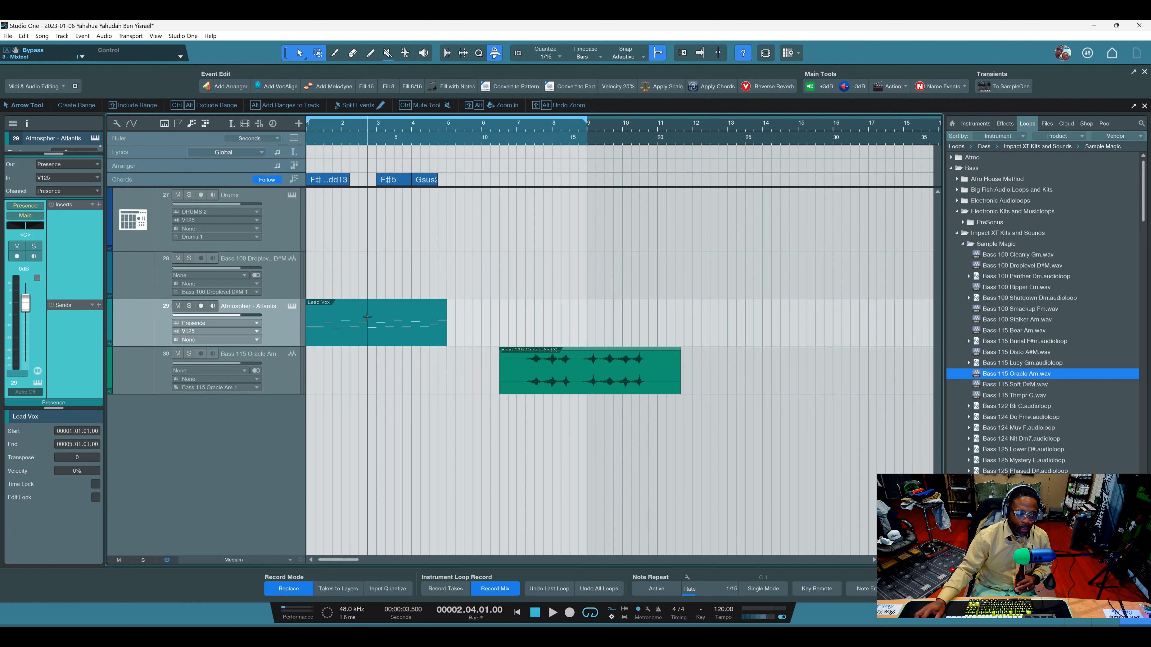
# Rename the Bass 115 Oracle Am audio event as Lead Vox using the Name Events vocal presets.
pyautogui.click(964, 87)
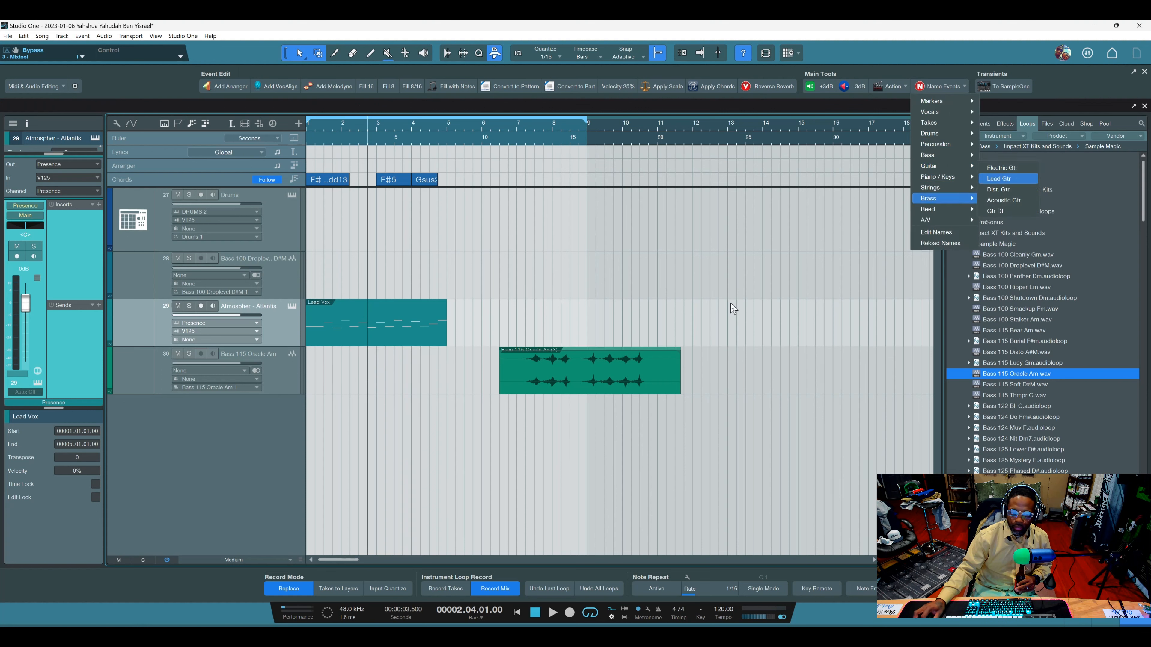
pyautogui.click(624, 390)
pyautogui.click(941, 90)
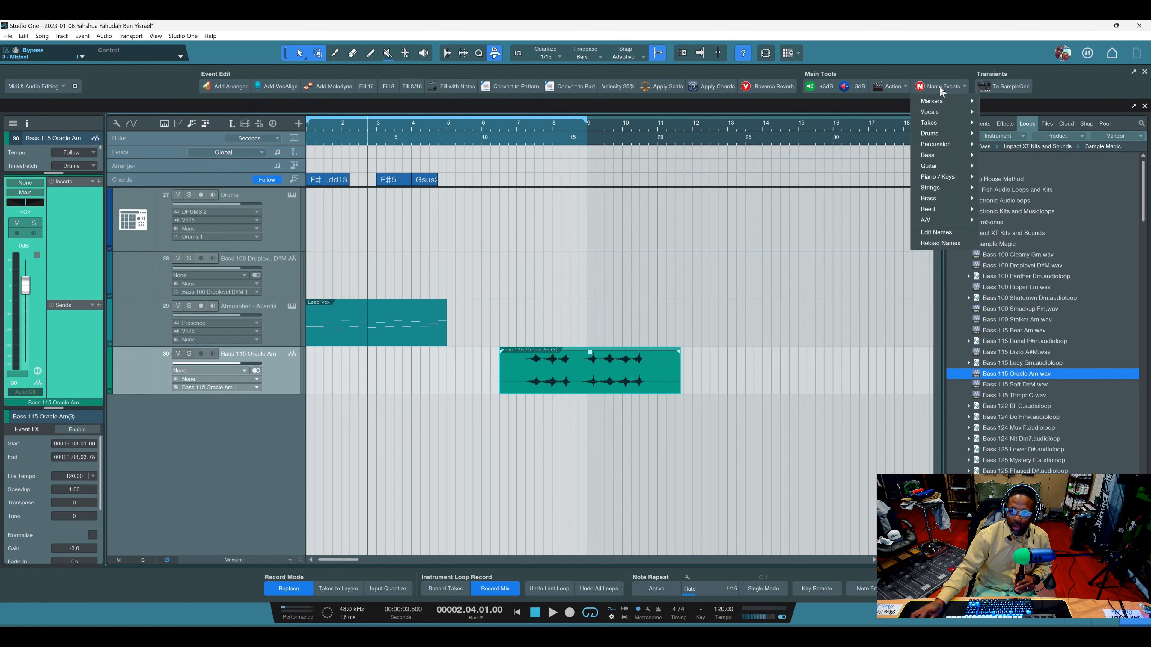
pyautogui.moveTo(949, 115)
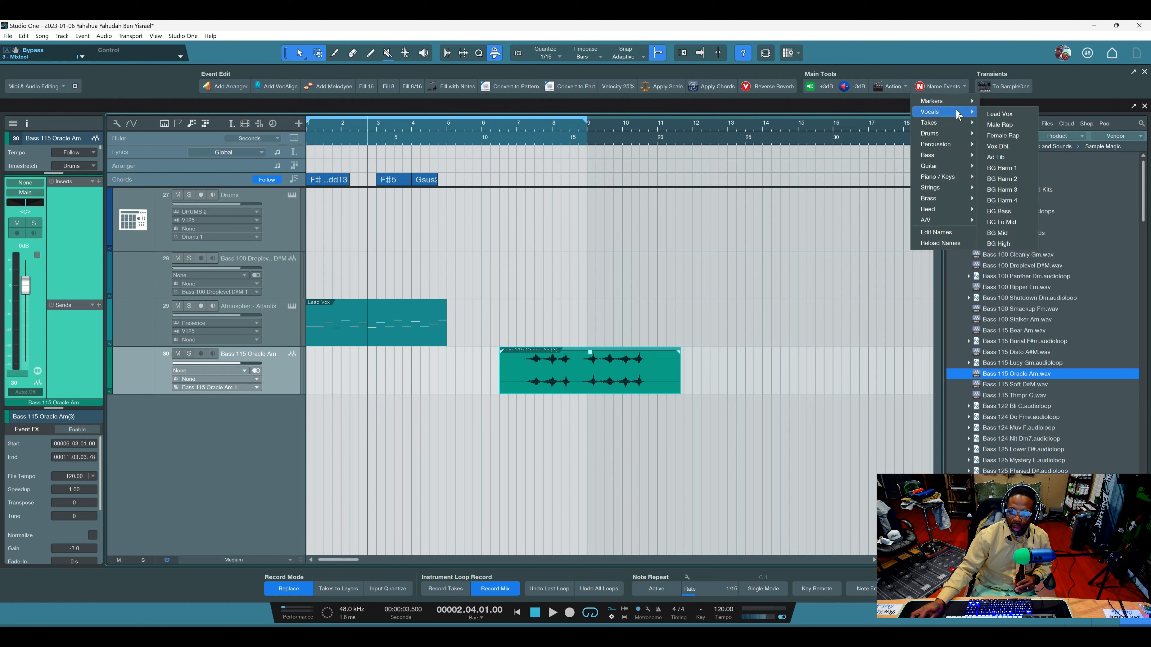
pyautogui.click(996, 116)
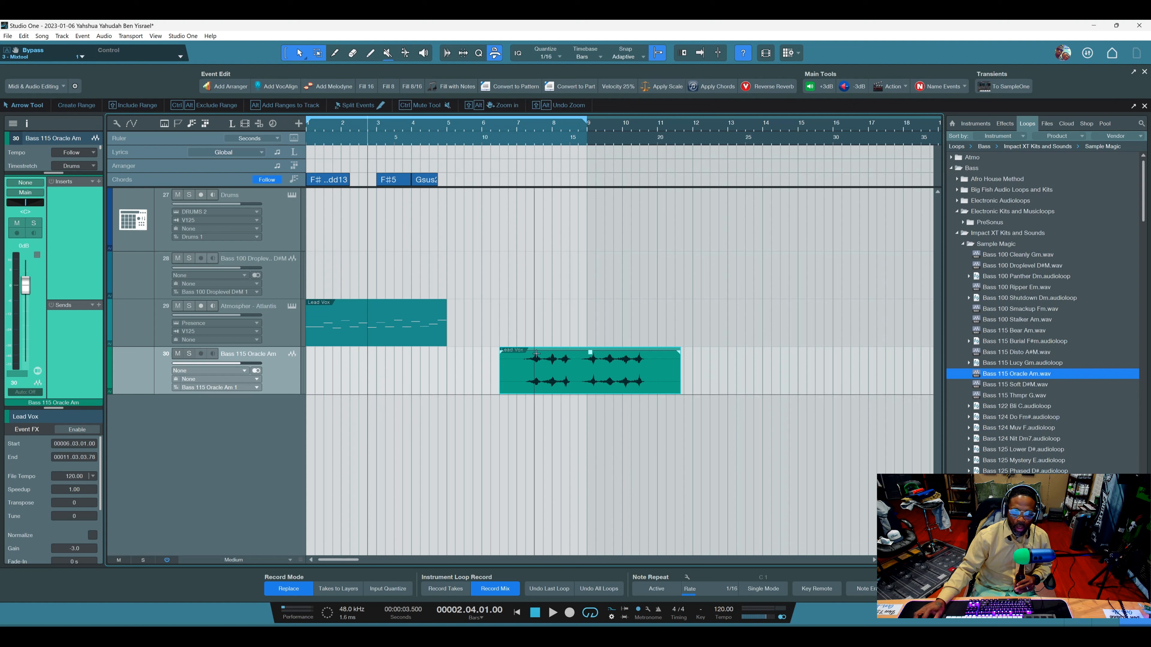
pyautogui.rightClick(574, 247)
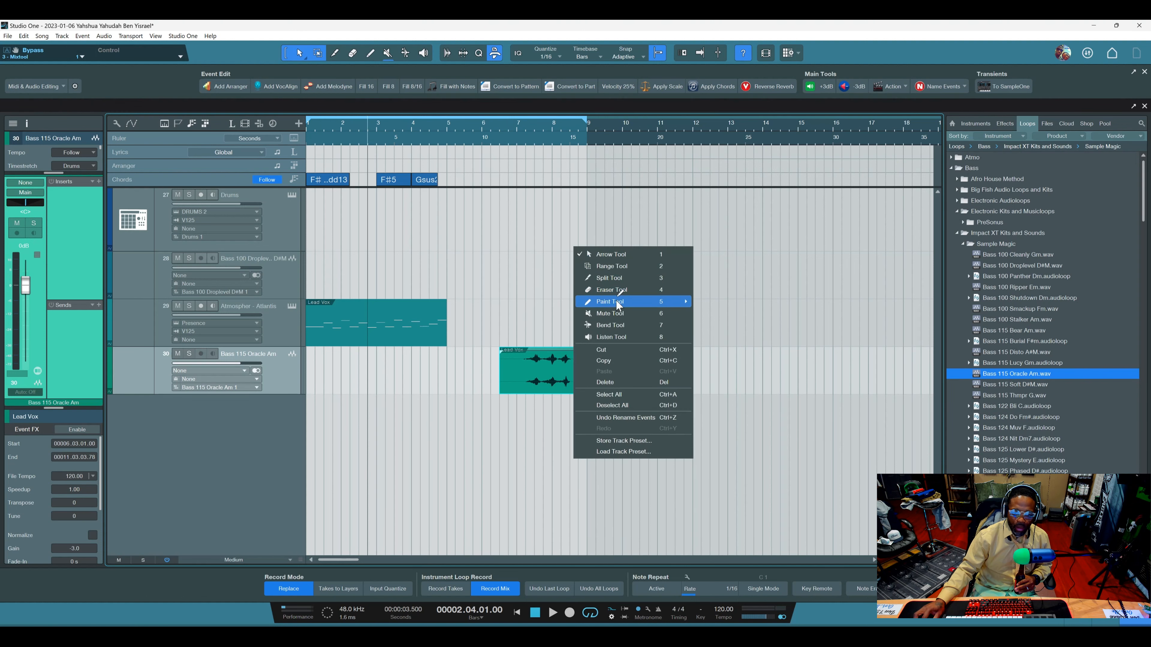
pyautogui.click(616, 301)
pyautogui.rightClick(663, 277)
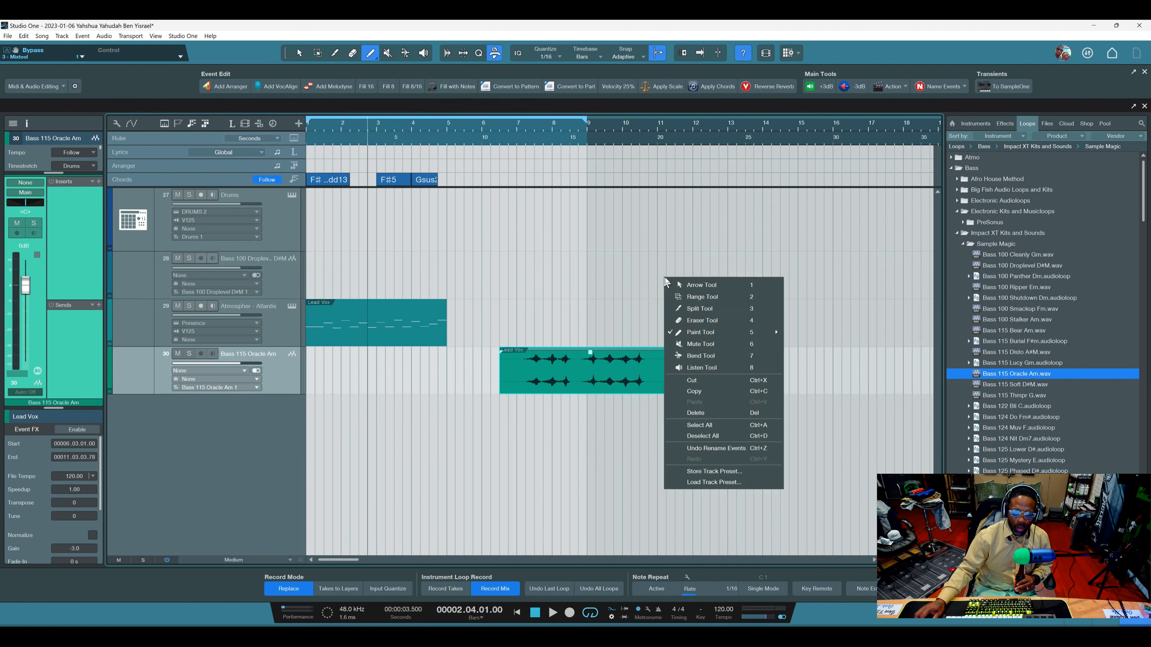
pyautogui.click(678, 284)
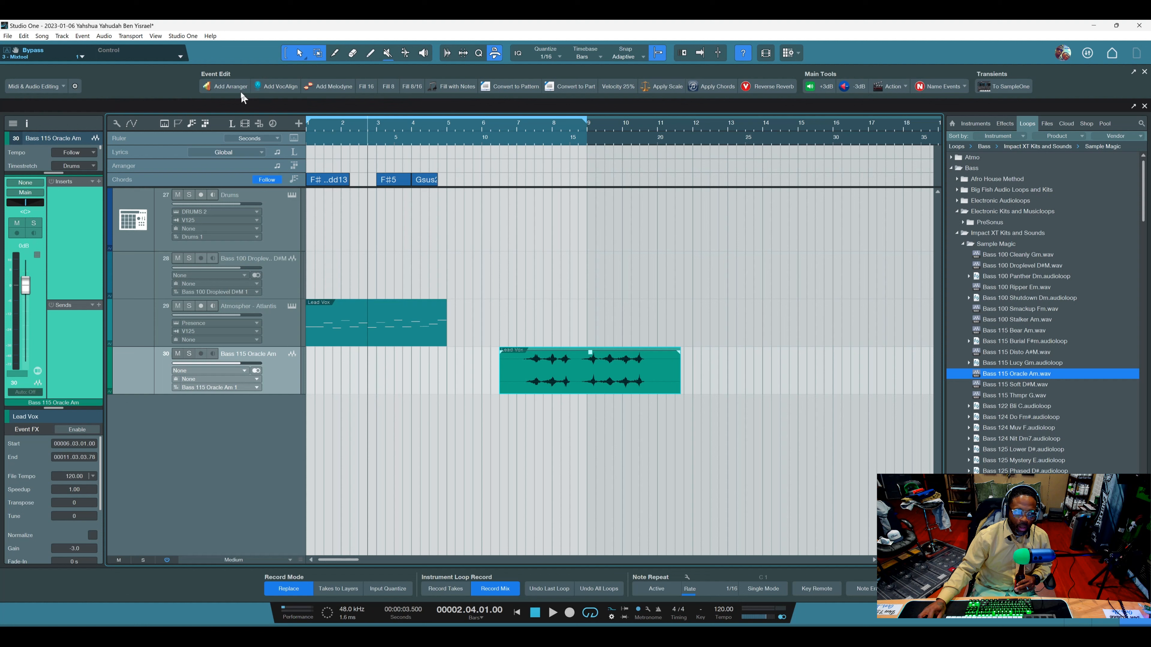
# Add an arranger section spanning the selected bass event and name it Lead Vox with the Name Events macro.
pyautogui.click(227, 86)
pyautogui.click(647, 296)
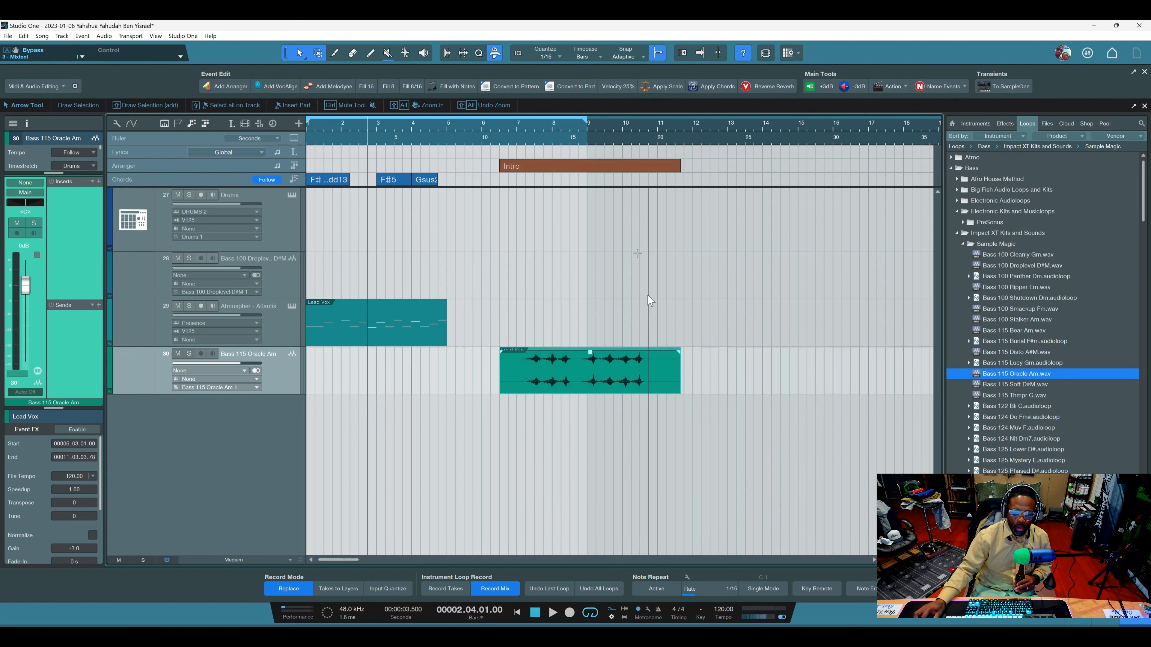
pyautogui.click(630, 164)
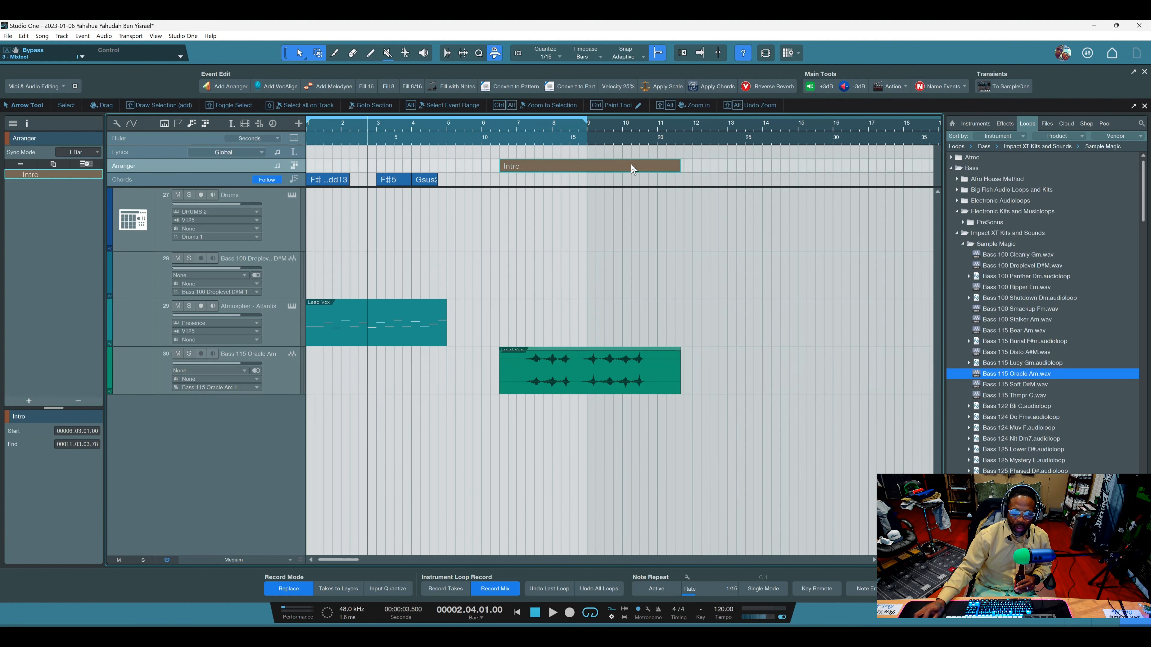
pyautogui.click(966, 88)
pyautogui.moveTo(954, 114)
pyautogui.click(1005, 121)
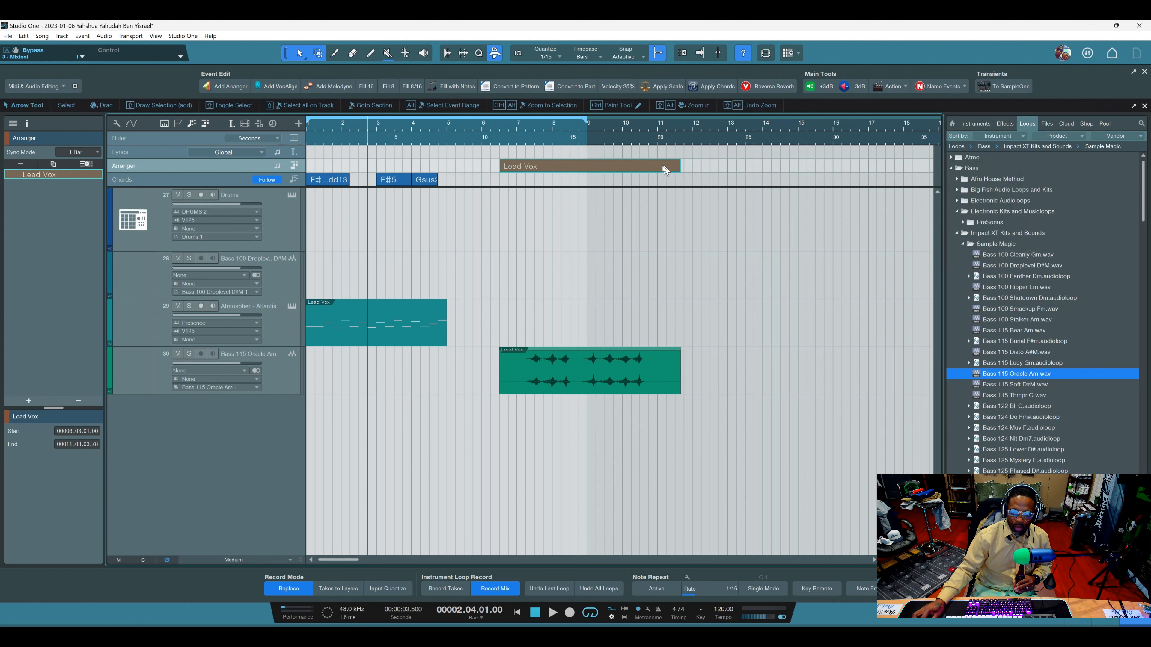
# Duplicate the Lead Vox arranger section and rename the copy as Take 3 using the Takes presets.
pyautogui.press('d')
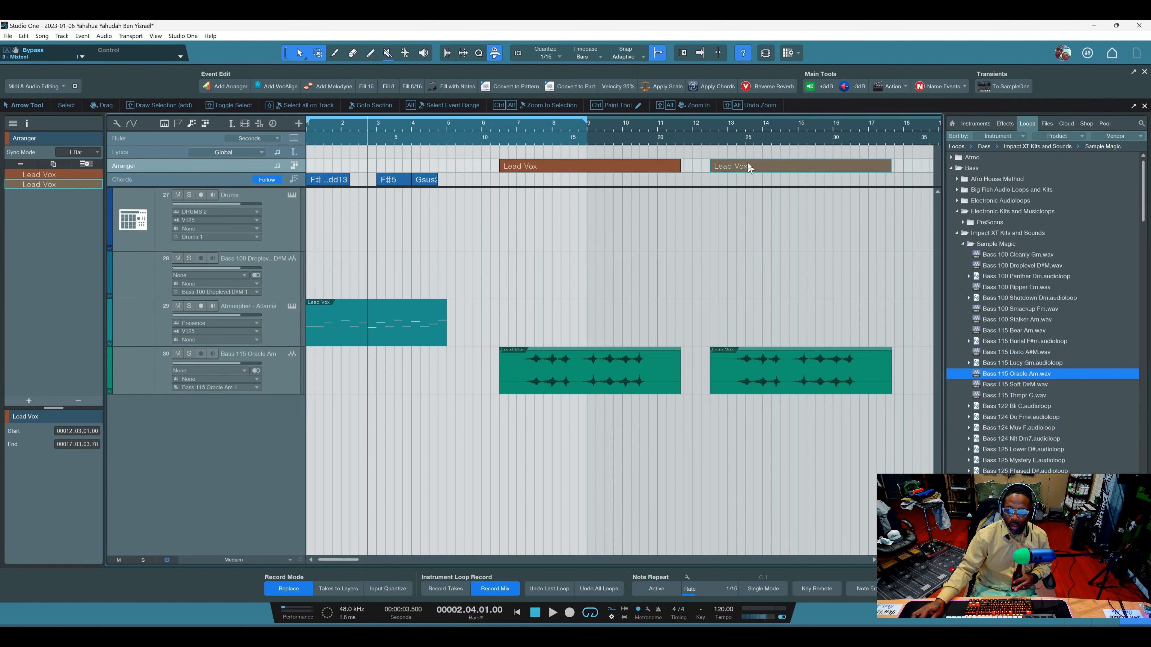
pyautogui.click(964, 86)
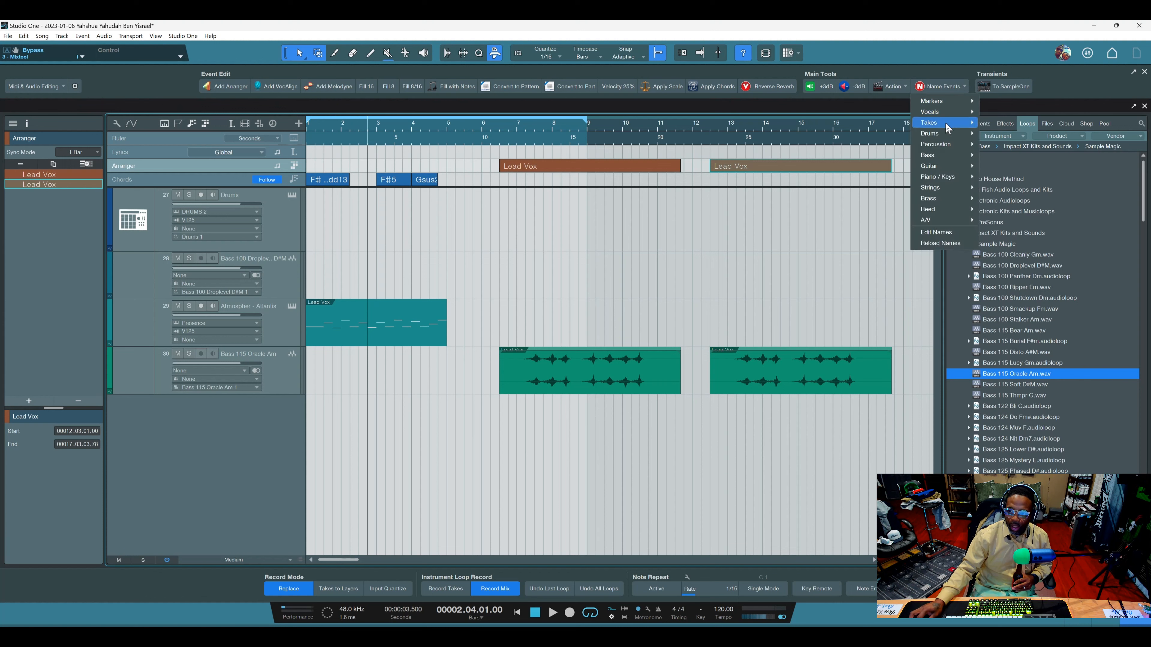
pyautogui.moveTo(947, 122)
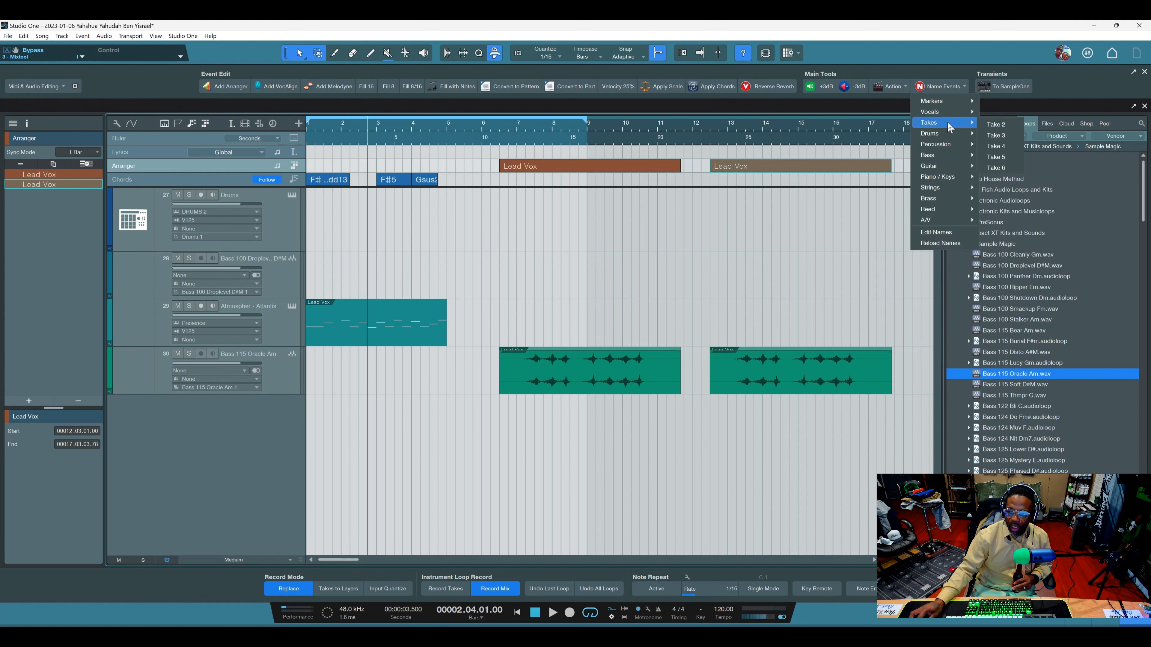
pyautogui.click(1005, 135)
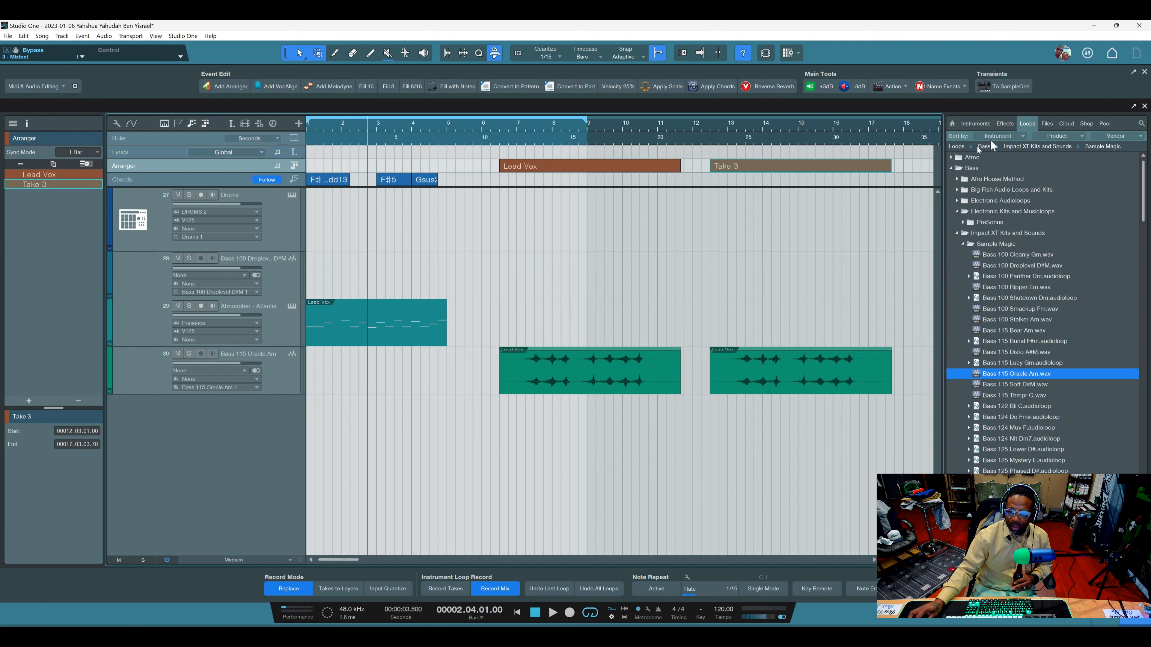
pyautogui.click(966, 86)
pyautogui.moveTo(945, 166)
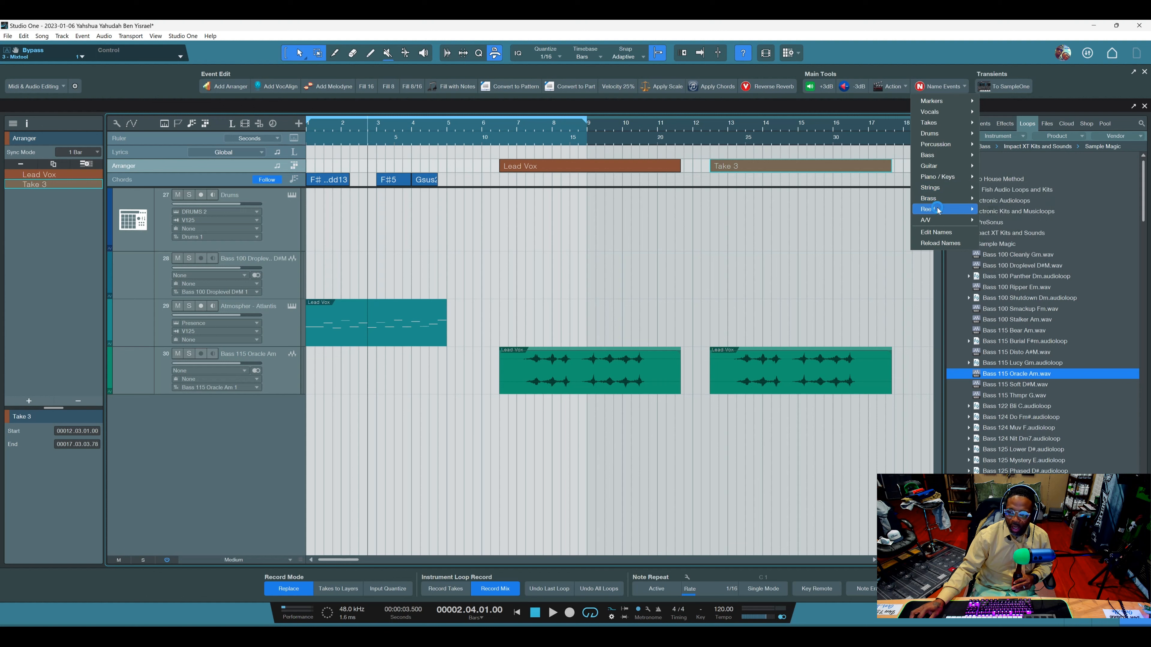
pyautogui.moveTo(938, 221)
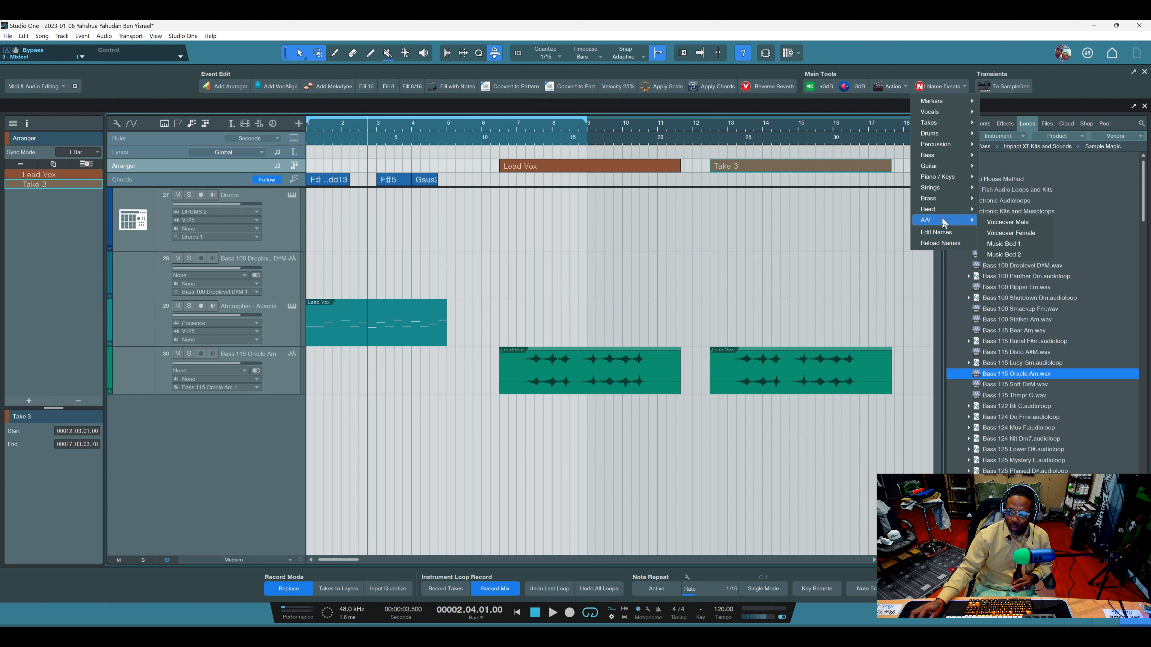
pyautogui.click(819, 229)
pyautogui.rightClick(728, 167)
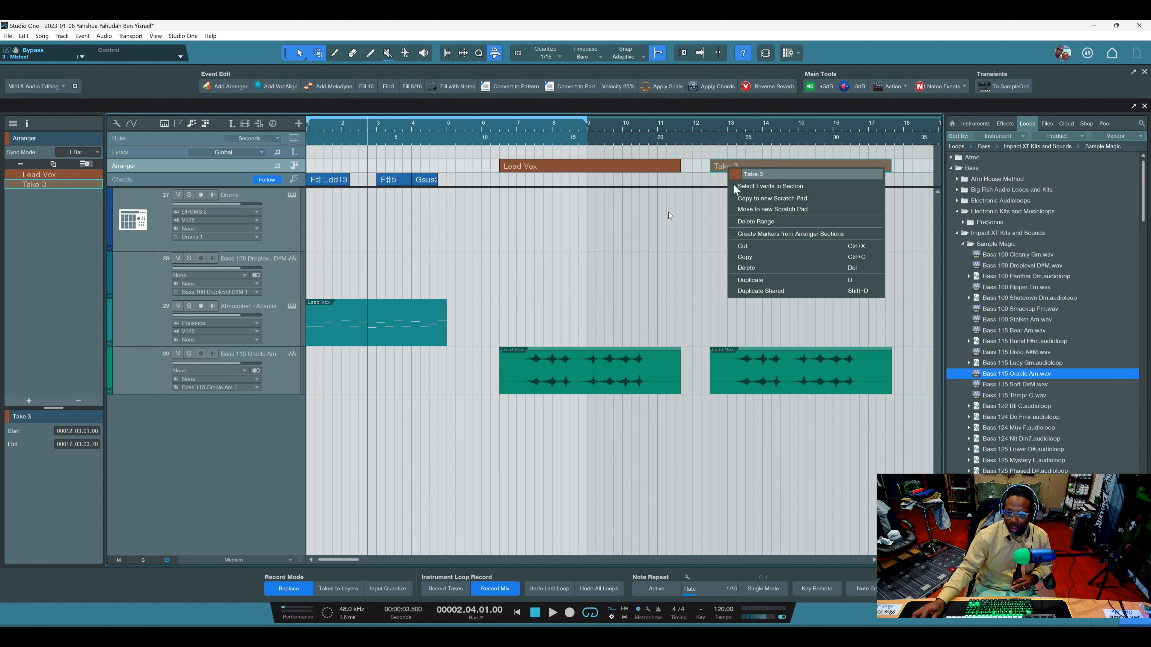
pyautogui.click(680, 213)
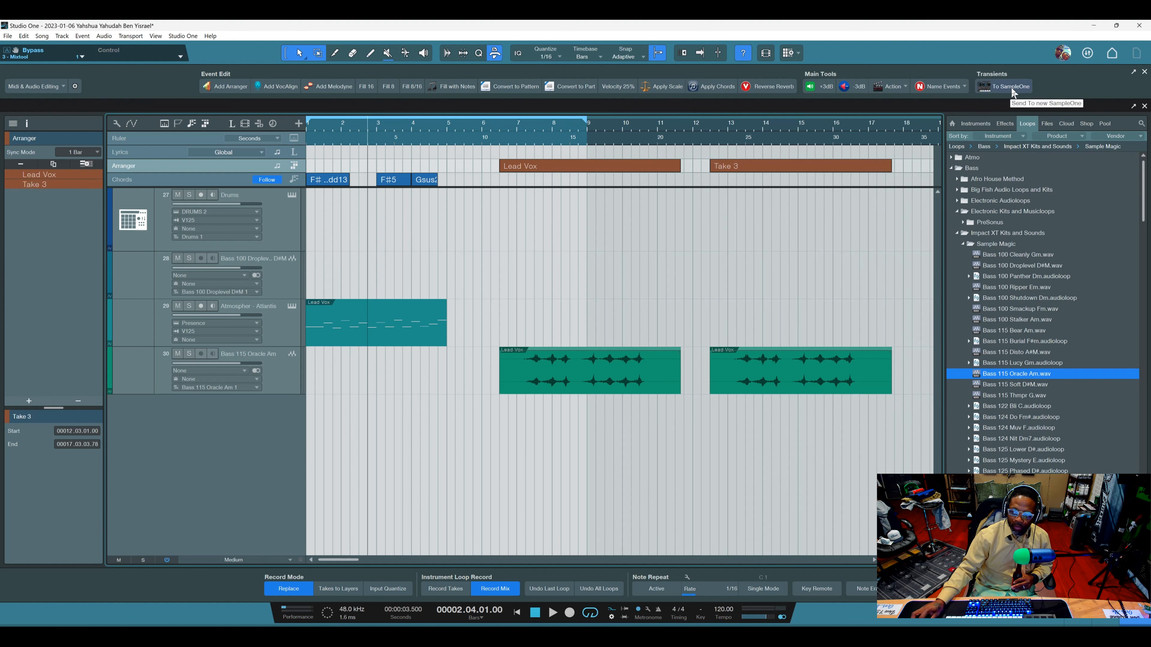
# Send the first bass audio event to a new SampleOne instrument and close the instrument window.
pyautogui.click(622, 386)
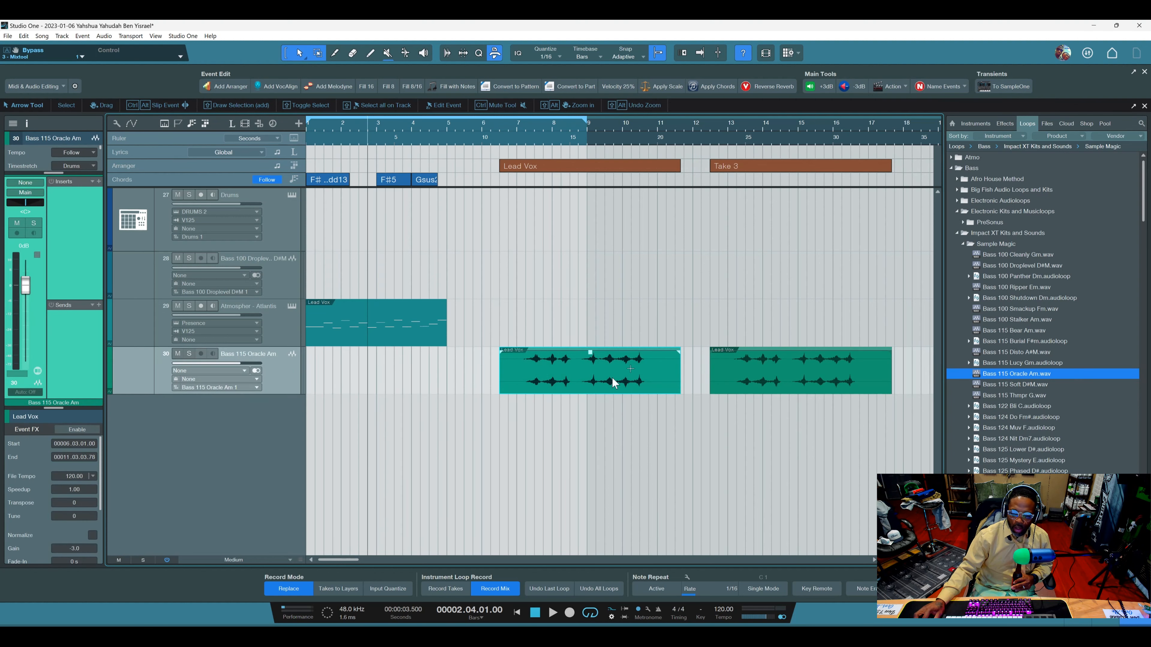
pyautogui.click(1012, 86)
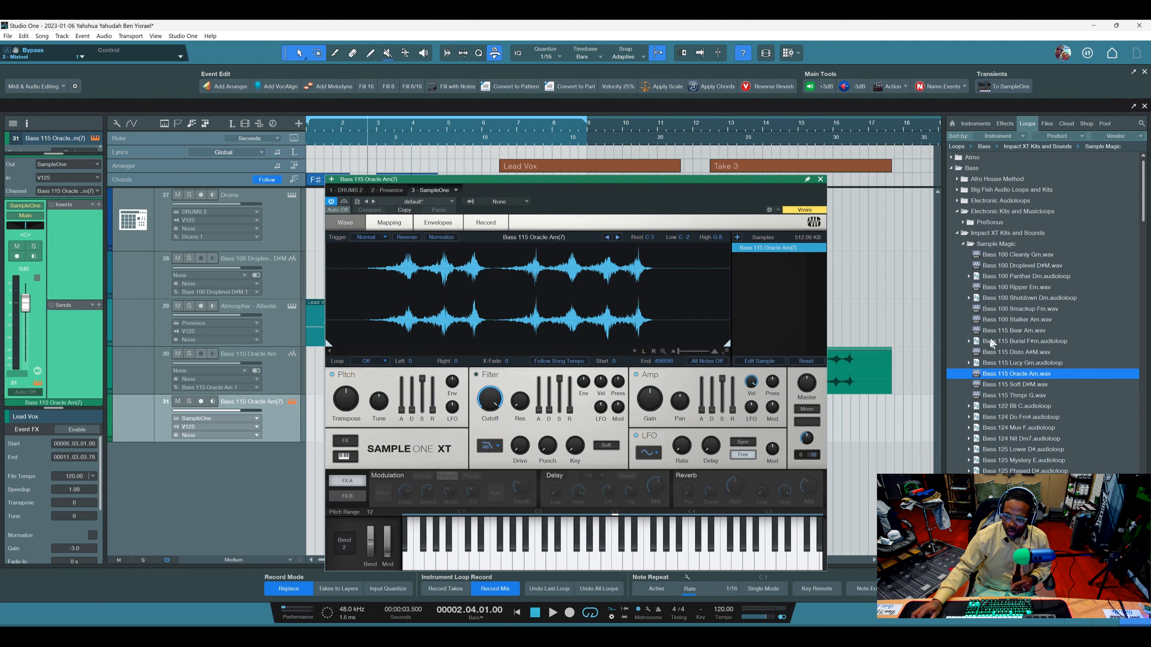
pyautogui.click(820, 179)
# Split out the range from 7.01 to 8.04 of the first bass event and send it to a new SampleOne.
pyautogui.click(591, 383)
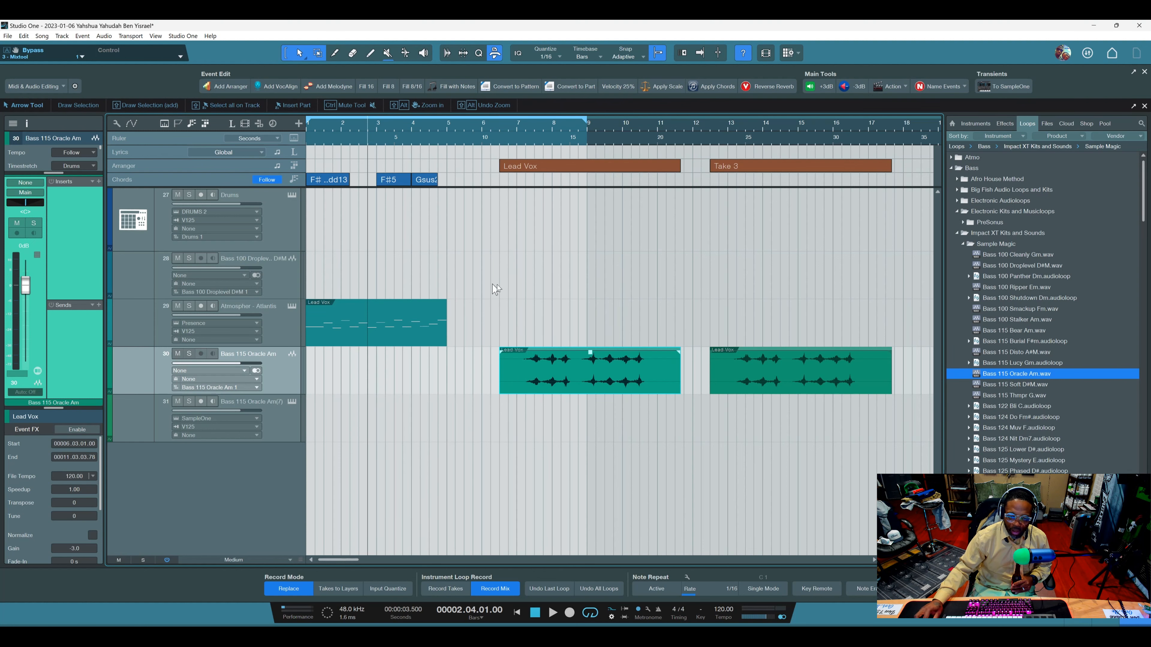
pyautogui.moveTo(516, 365); pyautogui.dragTo(578, 366)
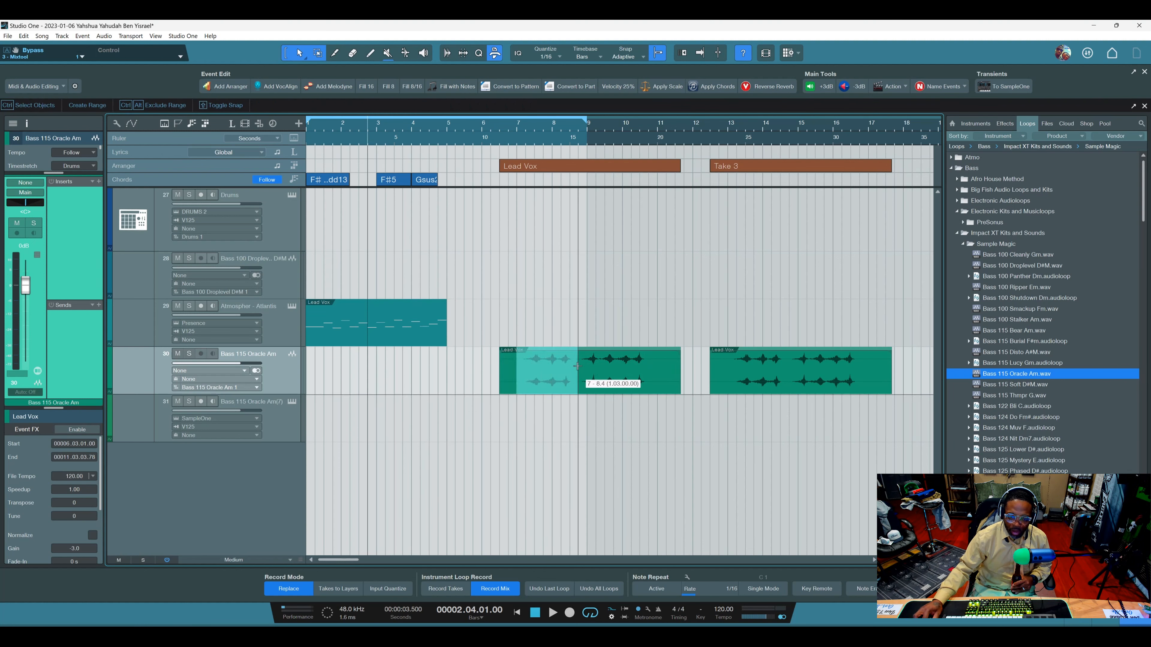
pyautogui.click(556, 385)
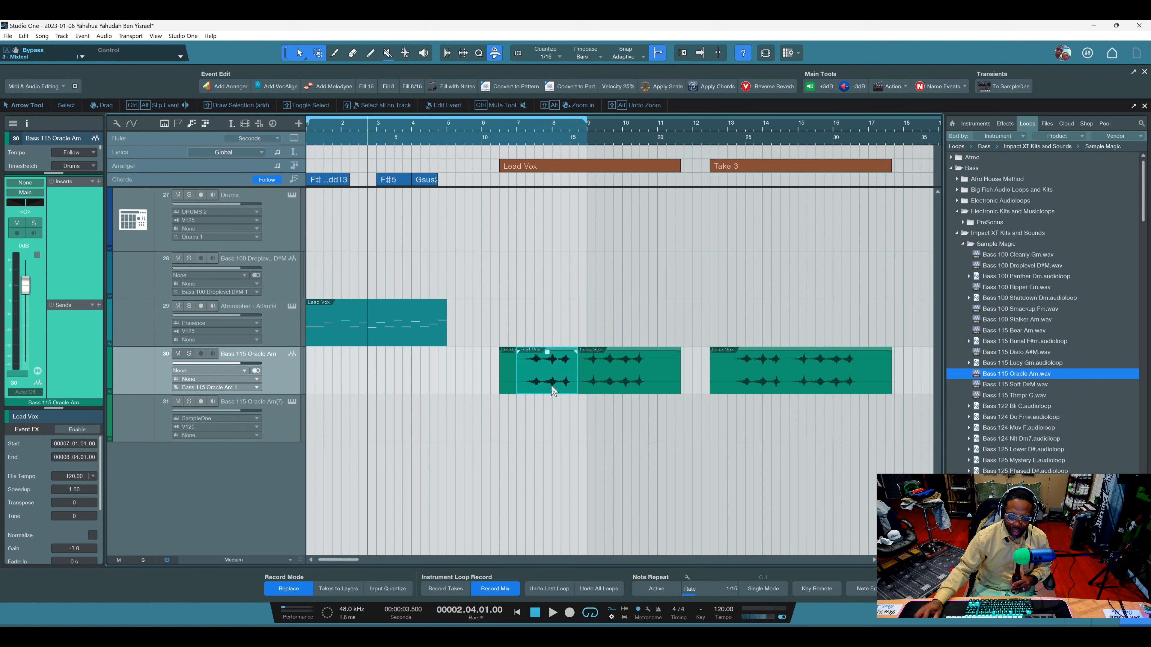
pyautogui.click(1013, 83)
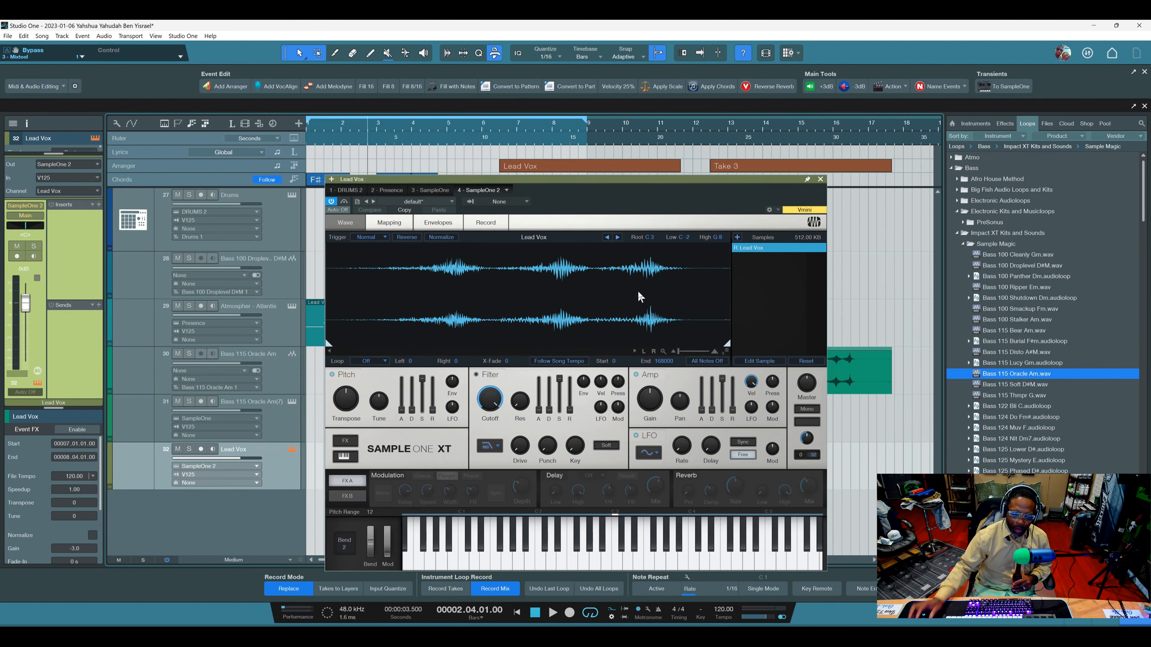
pyautogui.click(821, 180)
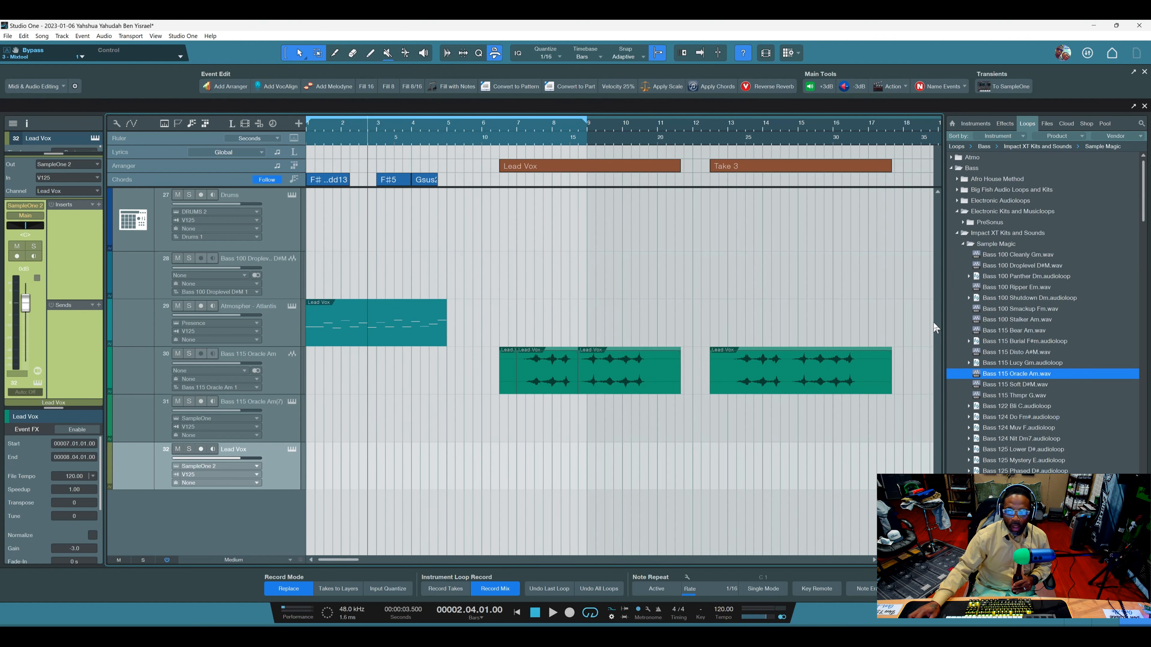